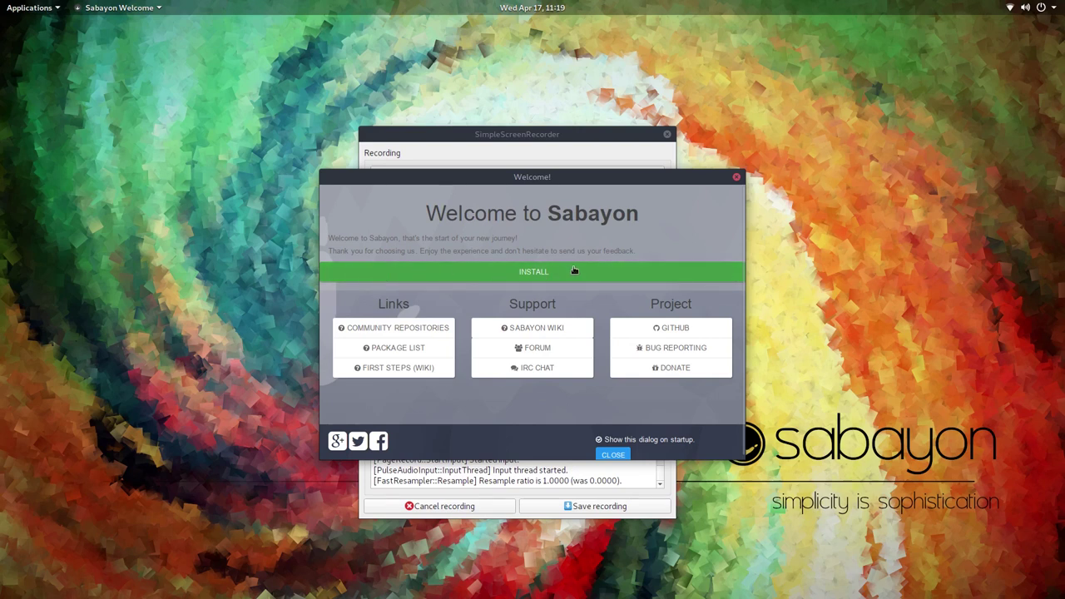
- Search the desktop's activities overview for "inst" to locate the system installer, and leave the overview
{"action": "key", "text": "super"}
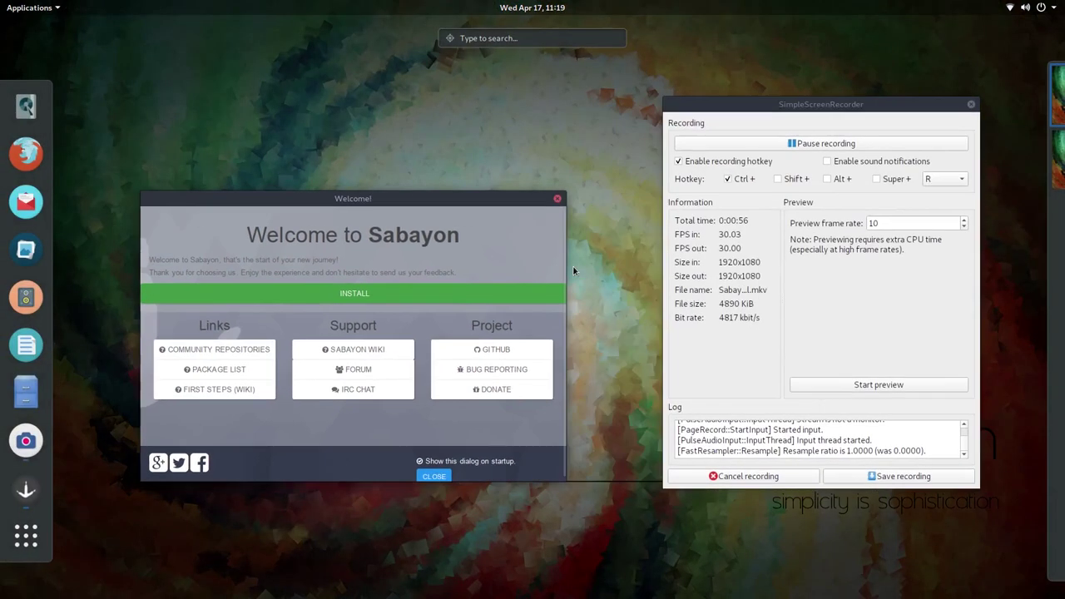
{"action": "key", "text": "super"}
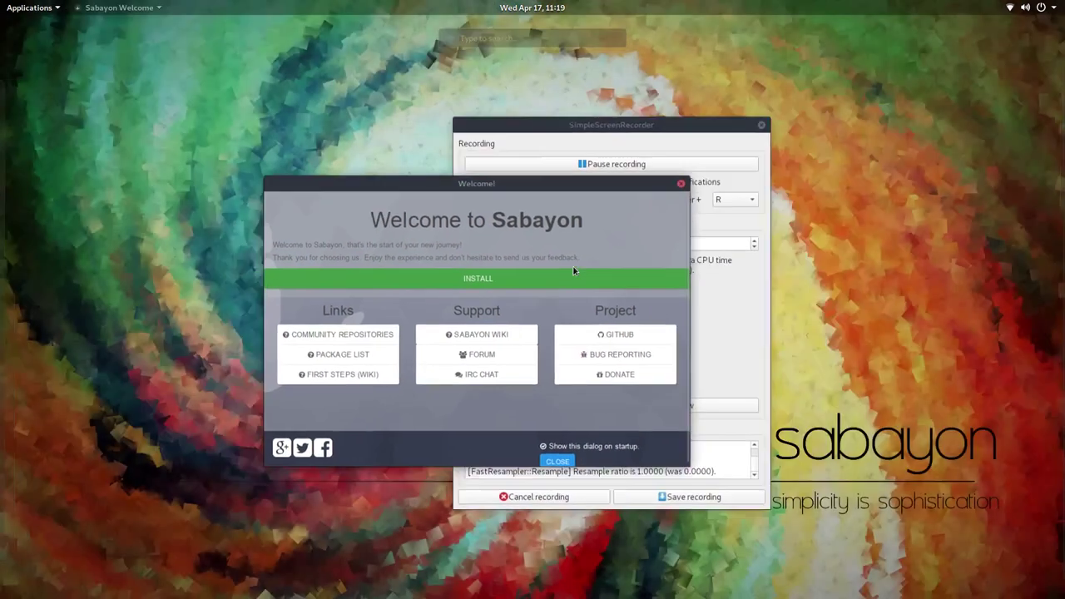
{"action": "key", "text": "super"}
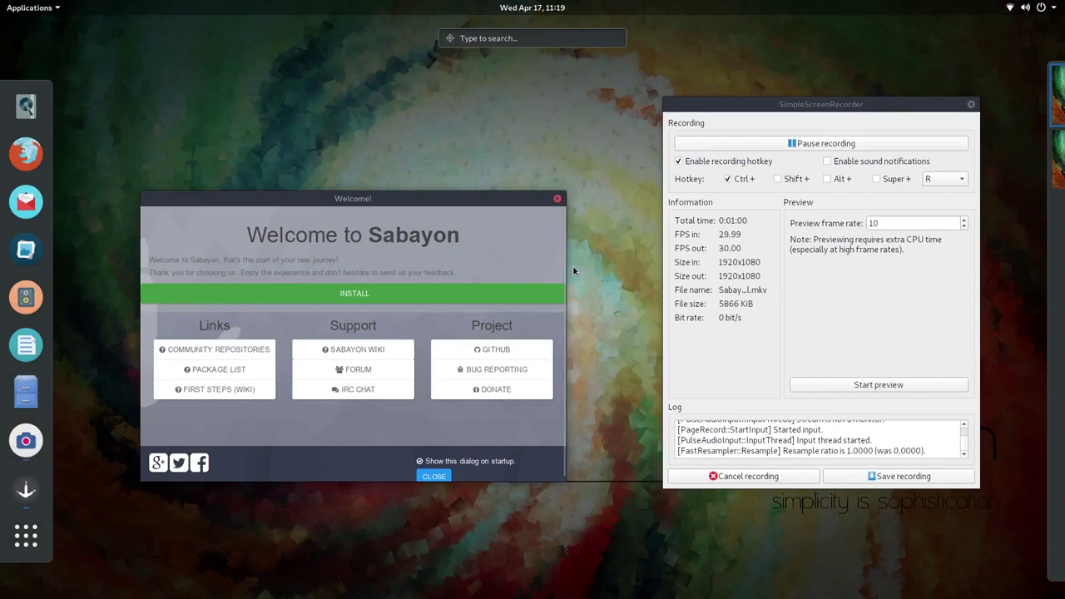
{"action": "type", "text": "inst"}
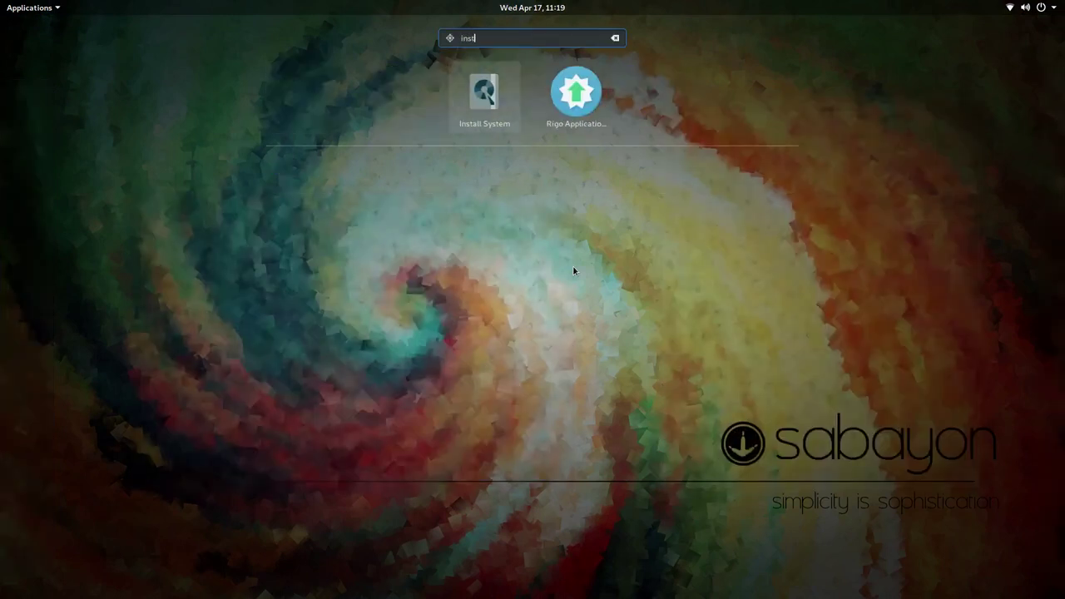
{"action": "left_click", "coordinate": [509, 196]}
- Launch the Sabayon Linux installer
{"action": "left_click", "coordinate": [28, 9]}
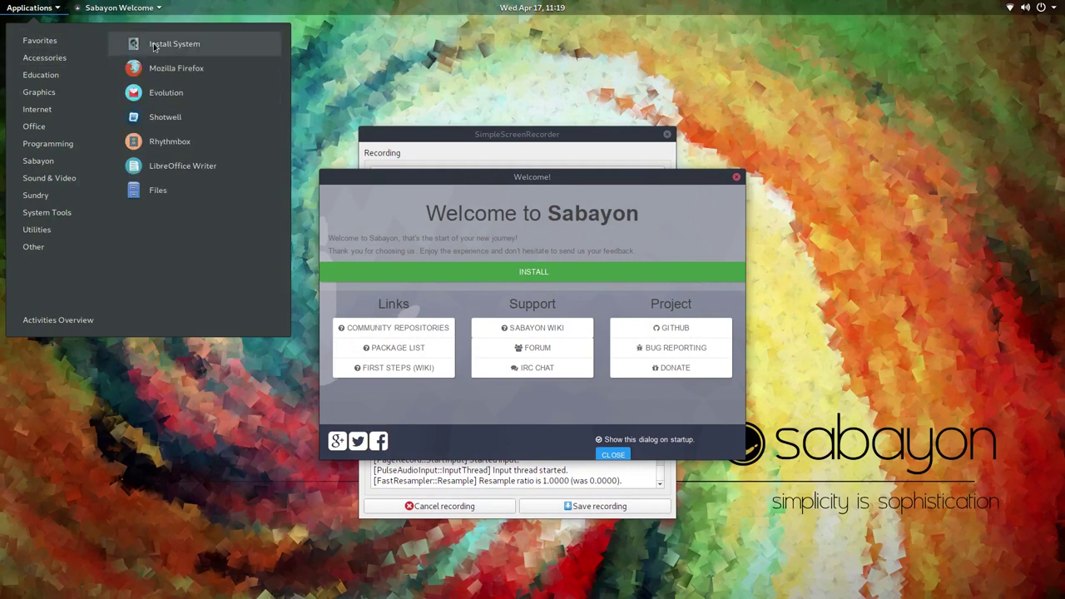
{"action": "left_click", "coordinate": [203, 46]}
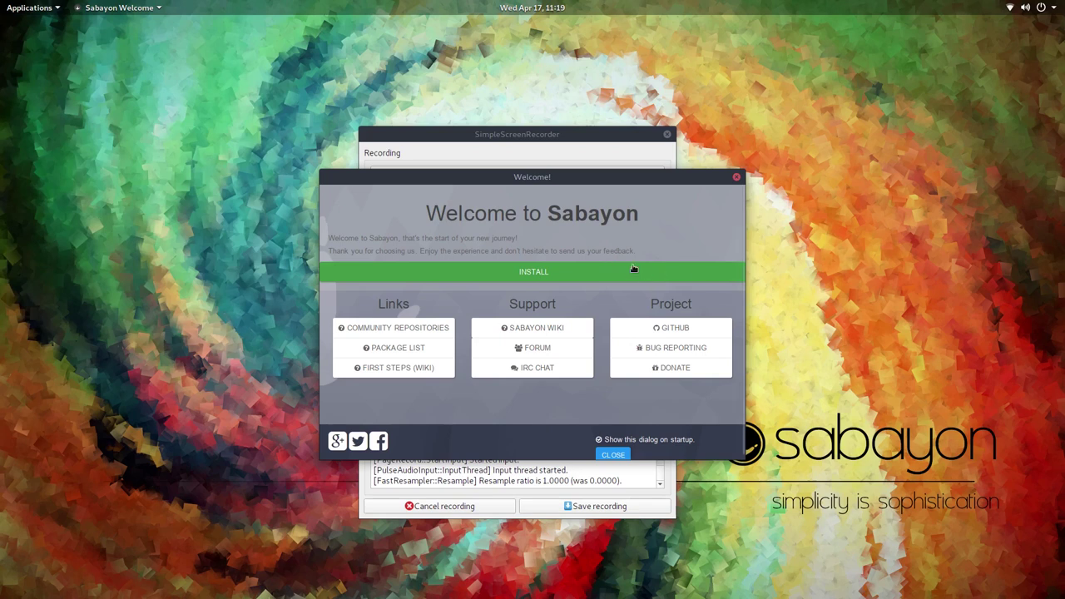
{"action": "left_click", "coordinate": [612, 276]}
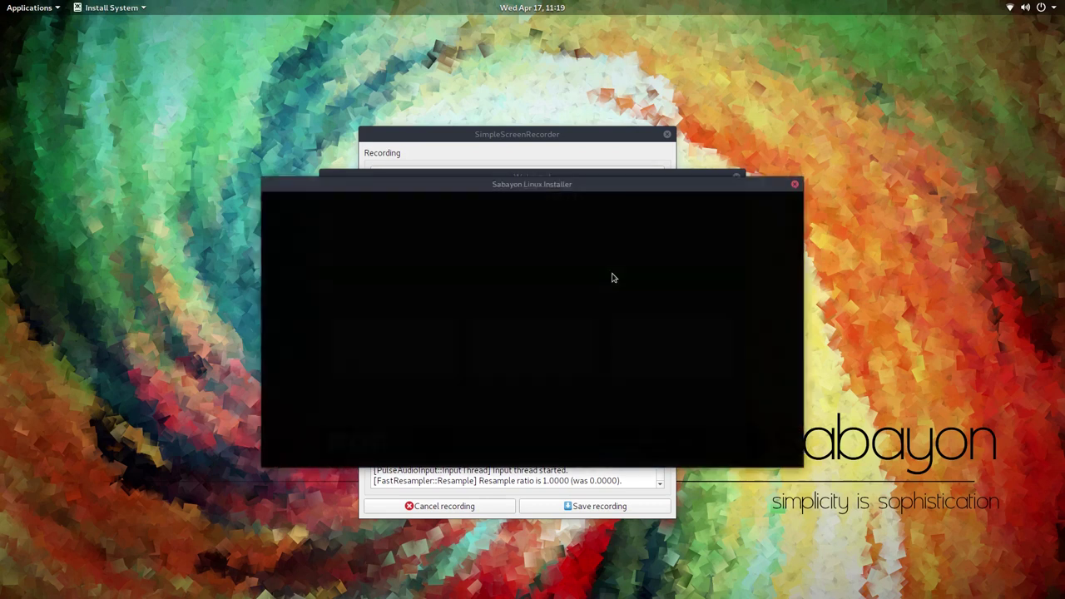
- Choose American English as the installer language and continue to the location settings
{"action": "left_click", "coordinate": [674, 412]}
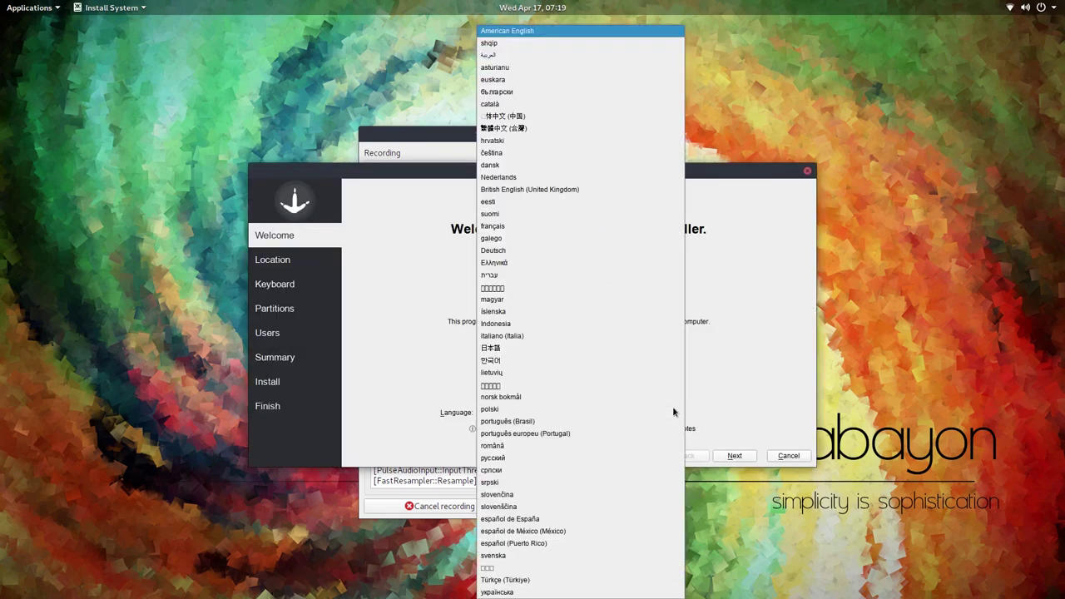
{"action": "left_click", "coordinate": [554, 31]}
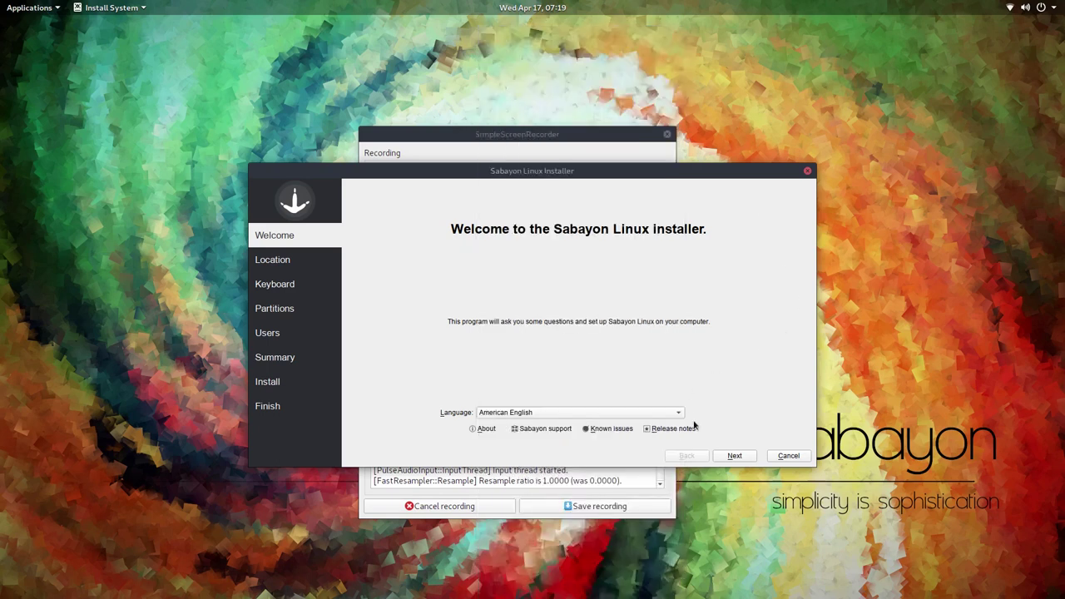
{"action": "left_click", "coordinate": [734, 457]}
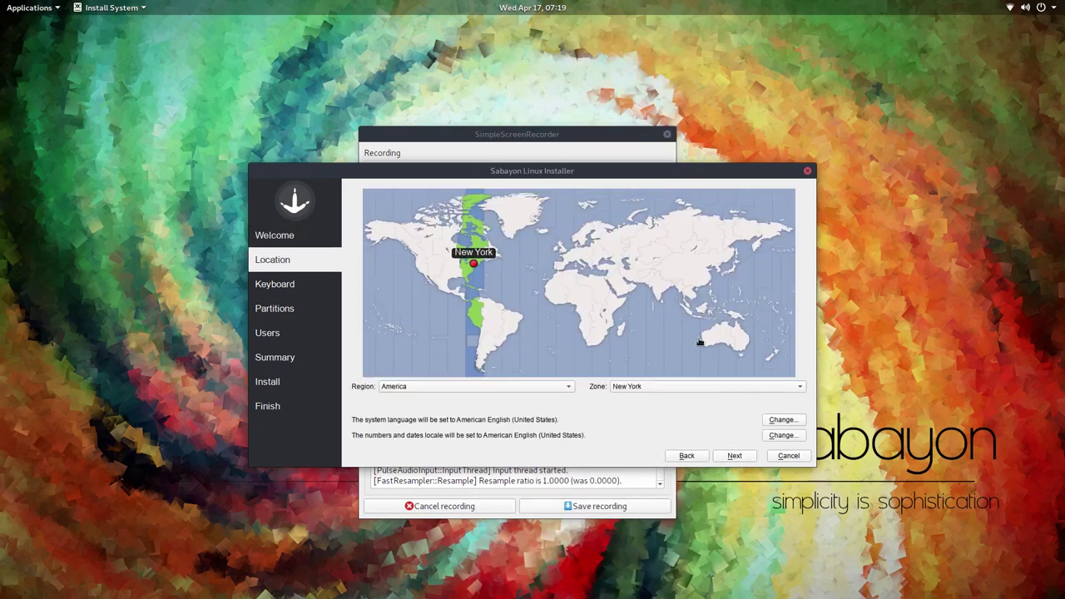
- Set the time zone location to Australia's west coast on the map and accept the default English (Australian) keyboard layout
{"action": "left_click", "coordinate": [702, 346]}
{"action": "left_click", "coordinate": [734, 456]}
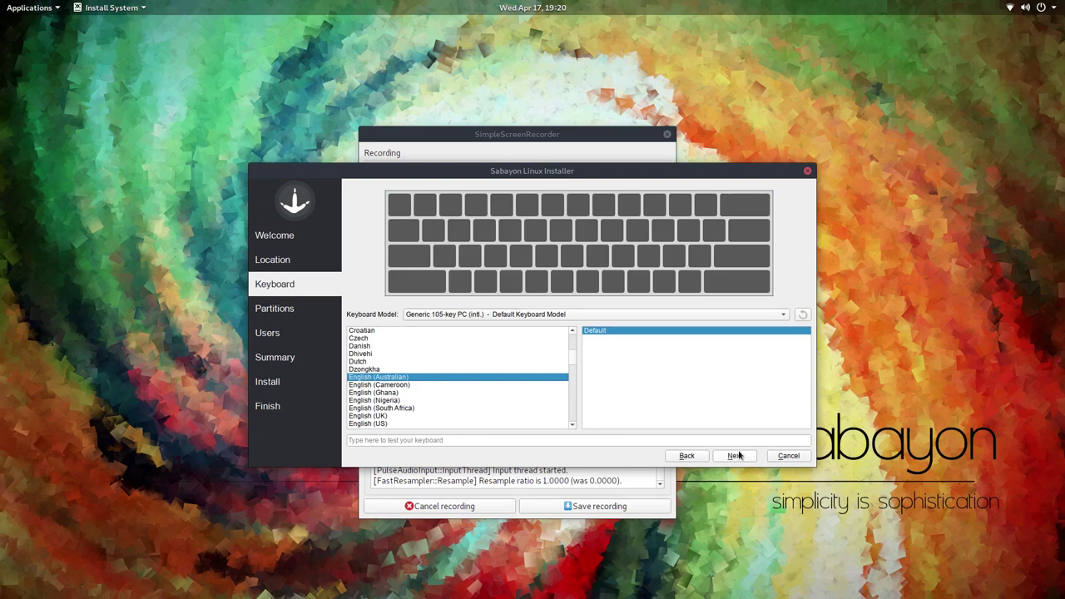
{"action": "left_click", "coordinate": [735, 456]}
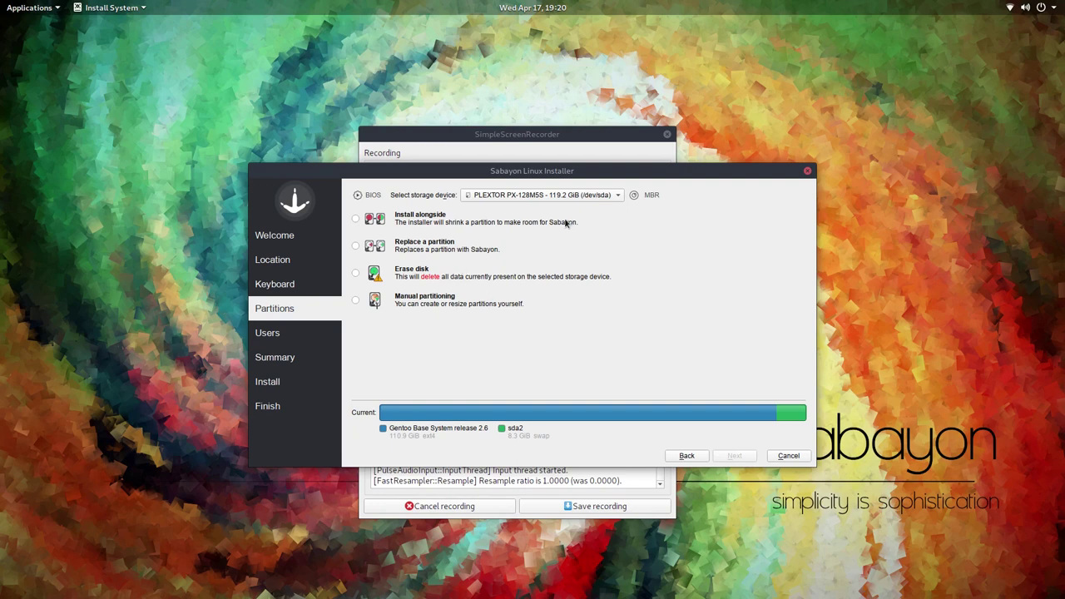
- Choose to erase the whole PLEXTOR disk (/dev/sda) for the installation and continue to the user settings
{"action": "left_click", "coordinate": [355, 273]}
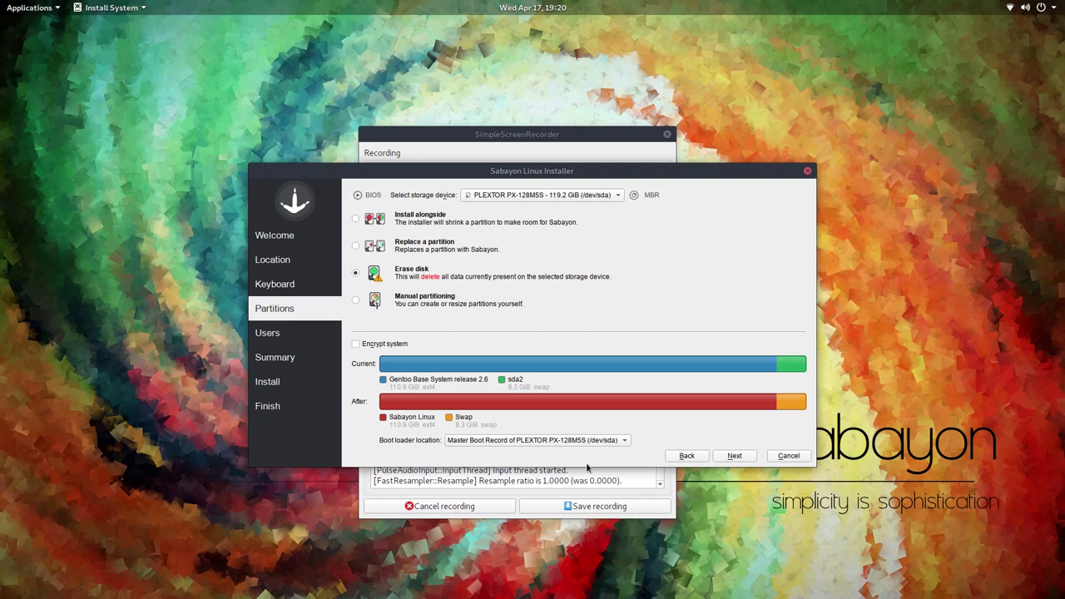
{"action": "left_click", "coordinate": [735, 456]}
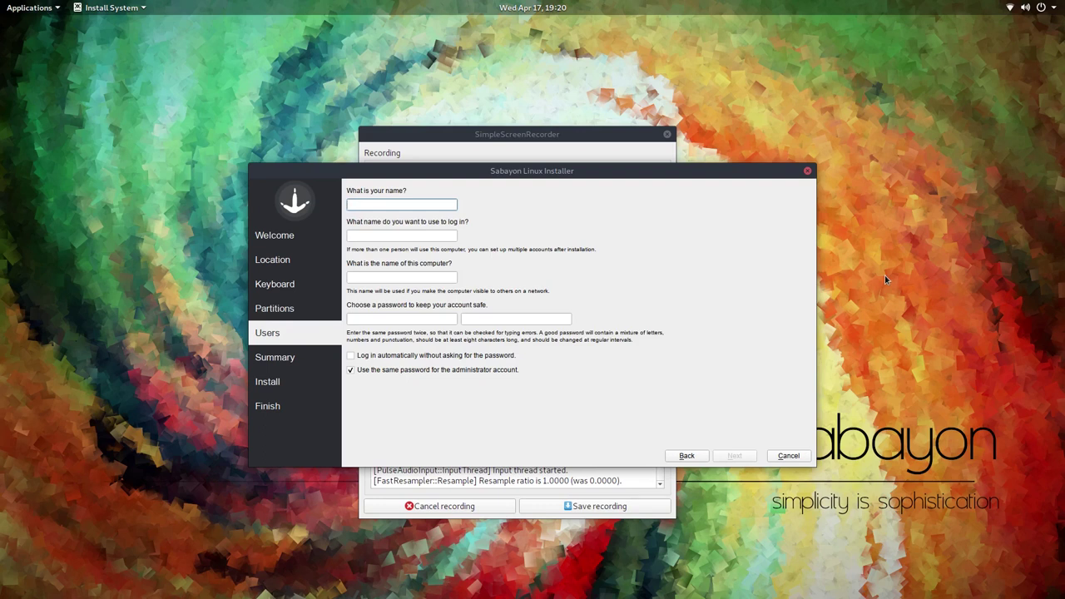
- Fill in the user's full name and login name, and name the computer sabayon-tosh
{"action": "type", "text": "Colin Brash"}
{"action": "key", "text": "Tab"}
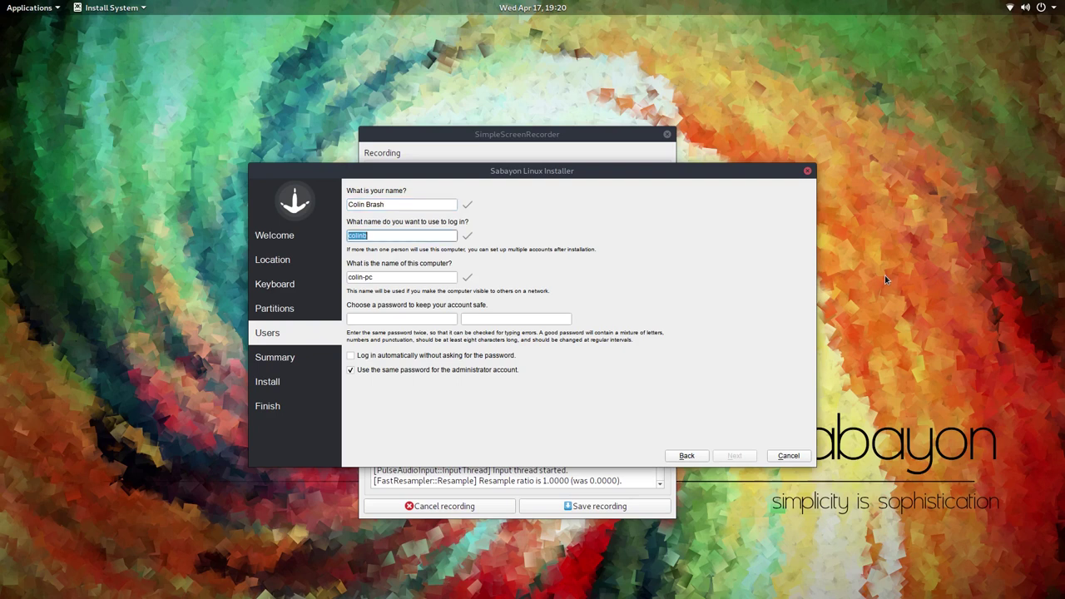
{"action": "type", "text": "colin"}
{"action": "key", "text": "Tab"}
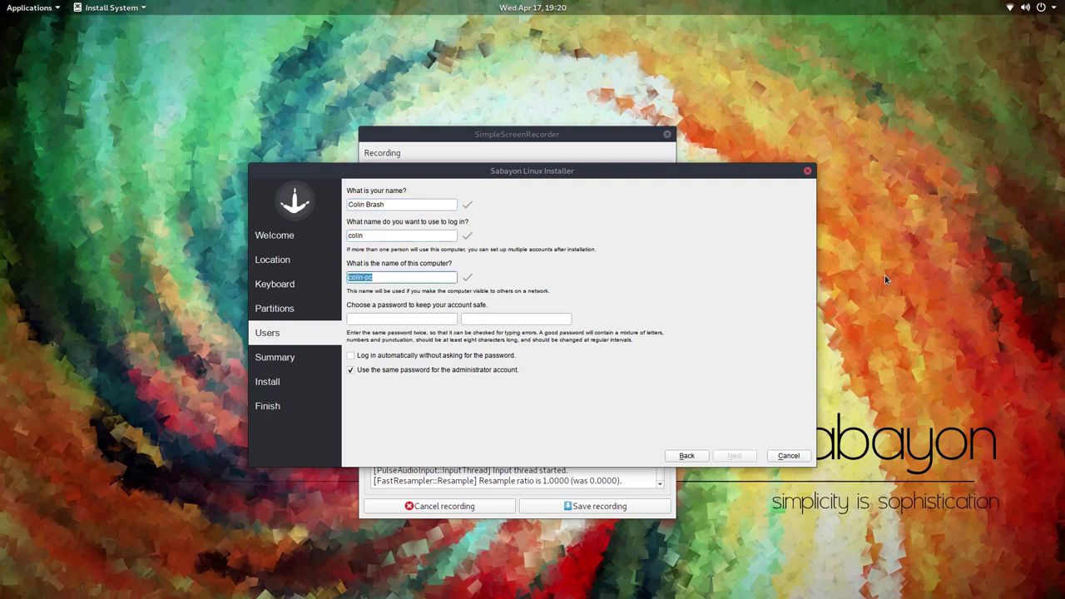
{"action": "type", "text": "sabayon-tosh"}
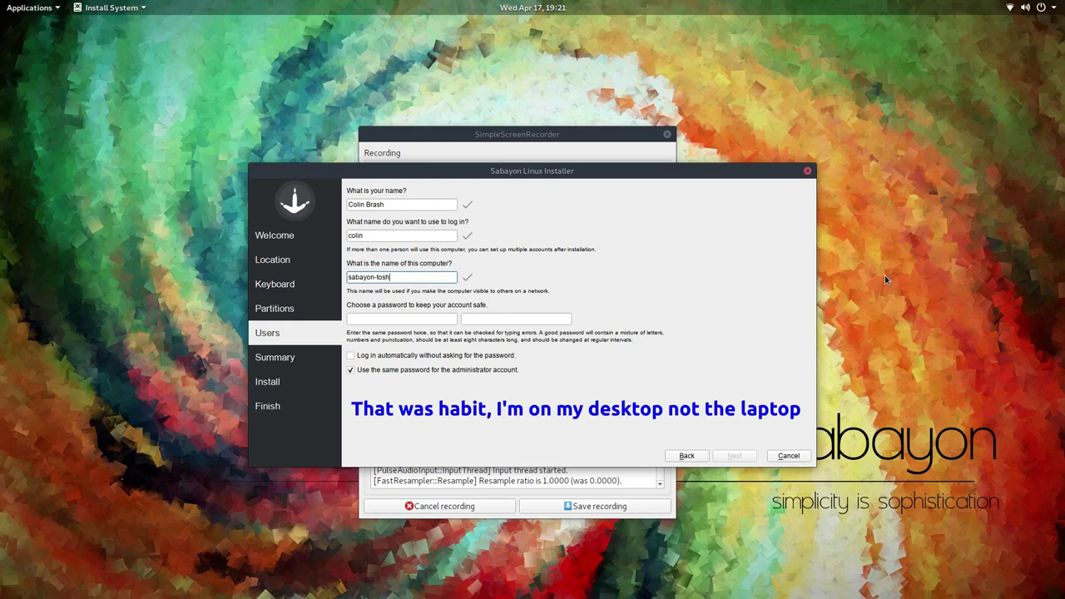
- Enter and repeat the account password, and continue past the user settings
{"action": "key", "text": "Tab"}
{"action": "type", "text": "********"}
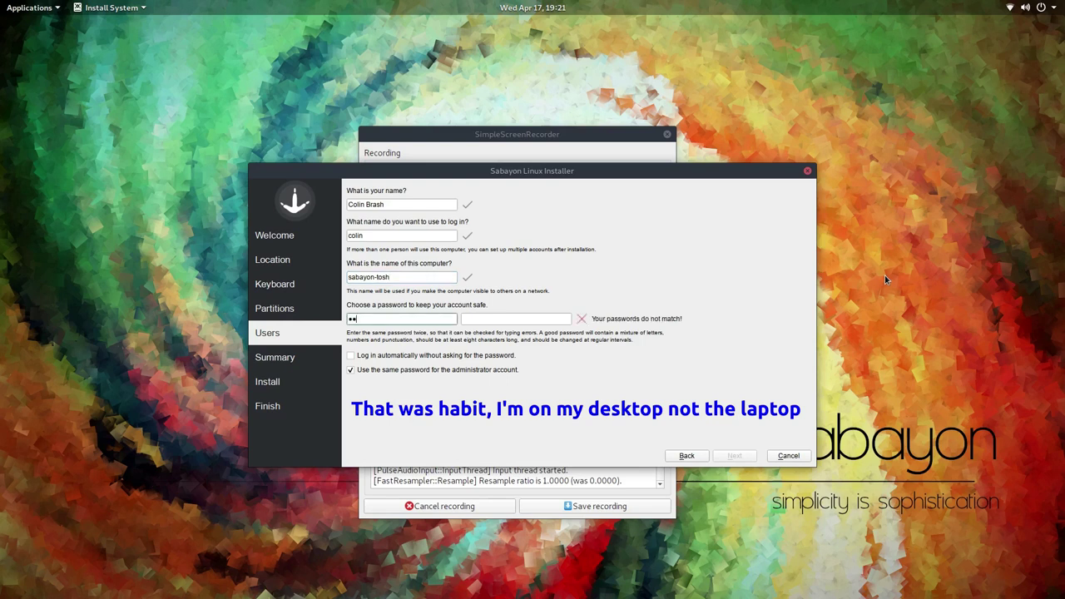
{"action": "key", "text": "Tab"}
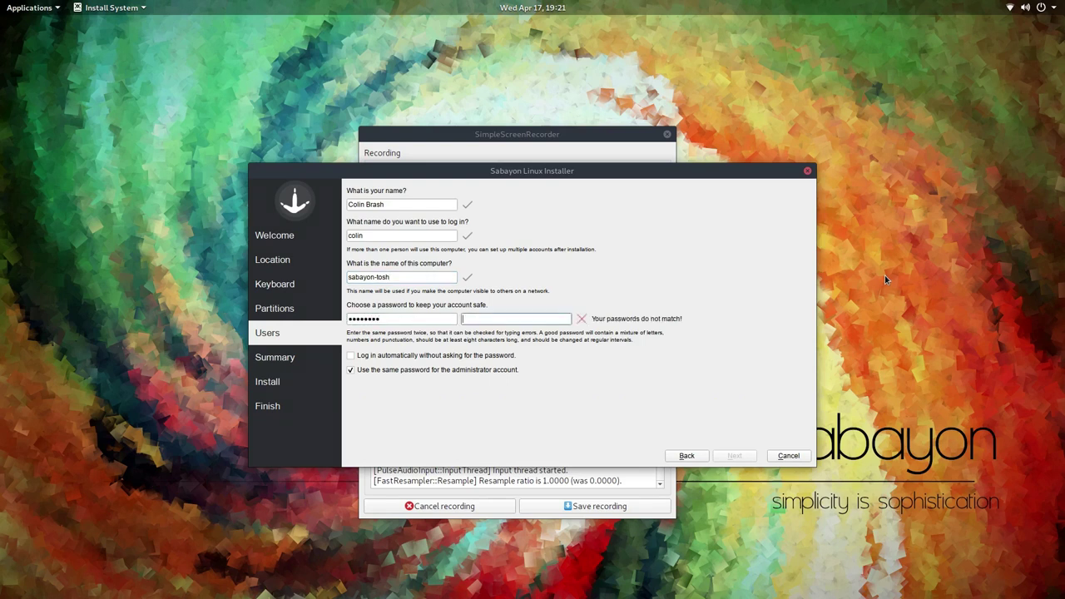
{"action": "type", "text": "********"}
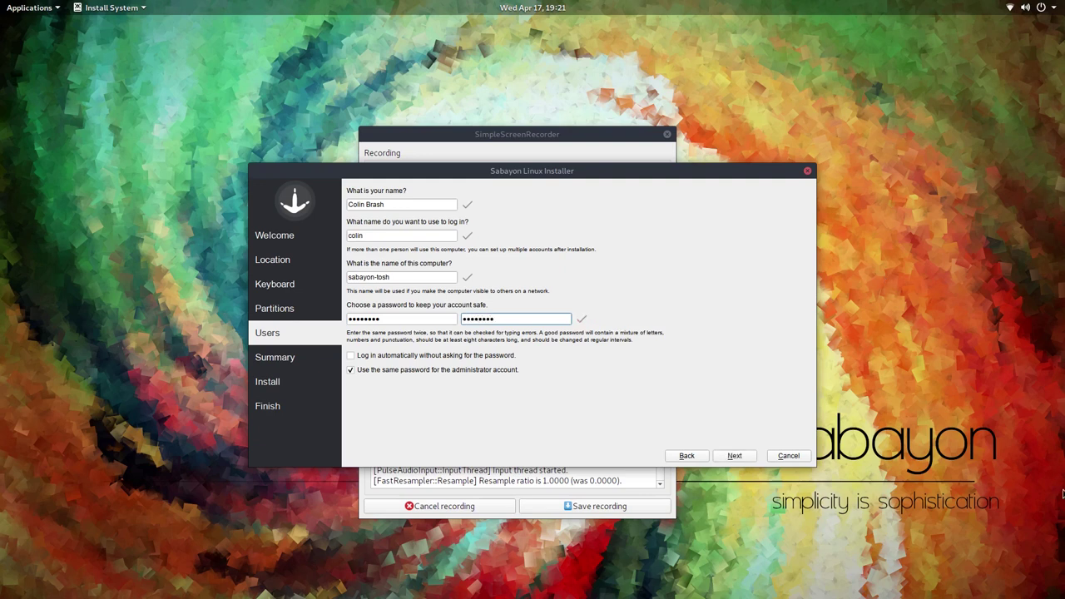
{"action": "left_click", "coordinate": [749, 456]}
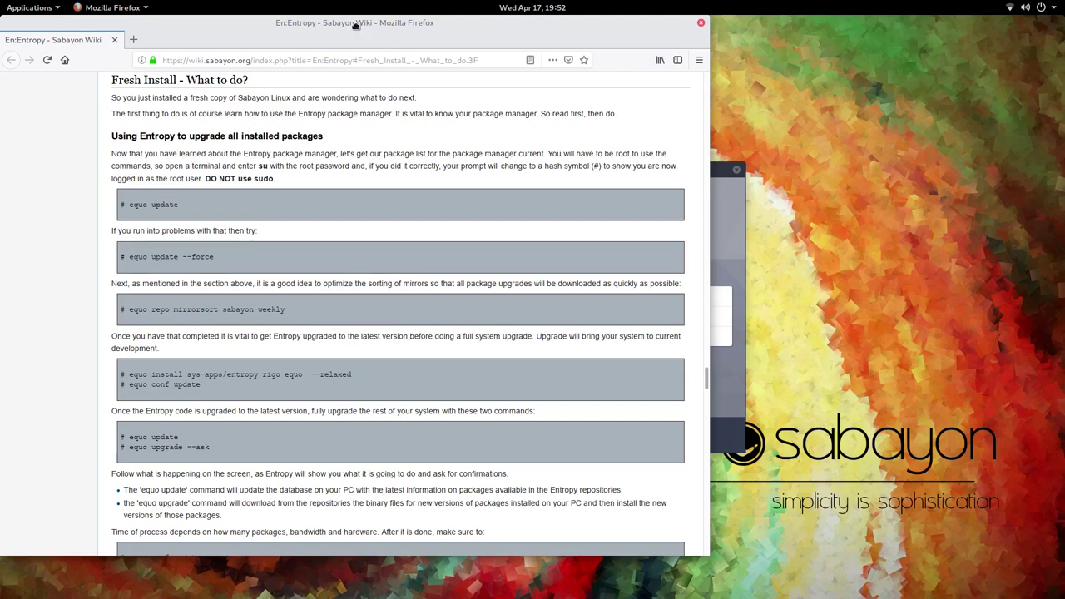
- Uncover the terminal behind the wiki window and copy the equo update command from the upgrade instructions
{"action": "left_click_drag", "start_coordinate": [356, 24], "coordinate": [395, 35]}
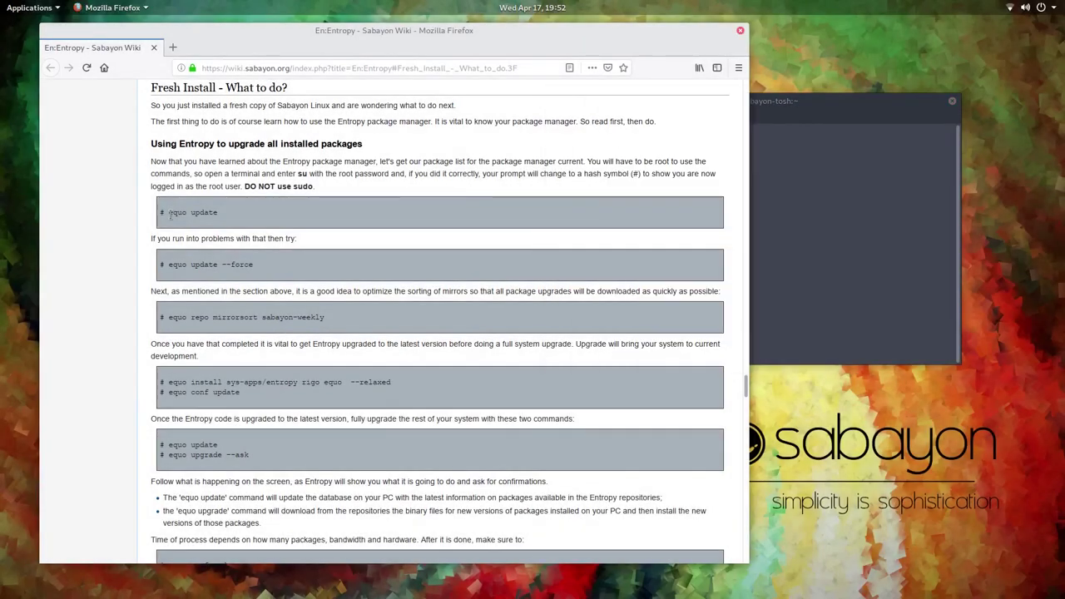
{"action": "left_click_drag", "start_coordinate": [169, 212], "coordinate": [208, 210]}
{"action": "left_click", "coordinate": [237, 207]}
{"action": "left_click_drag", "start_coordinate": [169, 212], "coordinate": [233, 218]}
{"action": "right_click", "coordinate": [197, 214]}
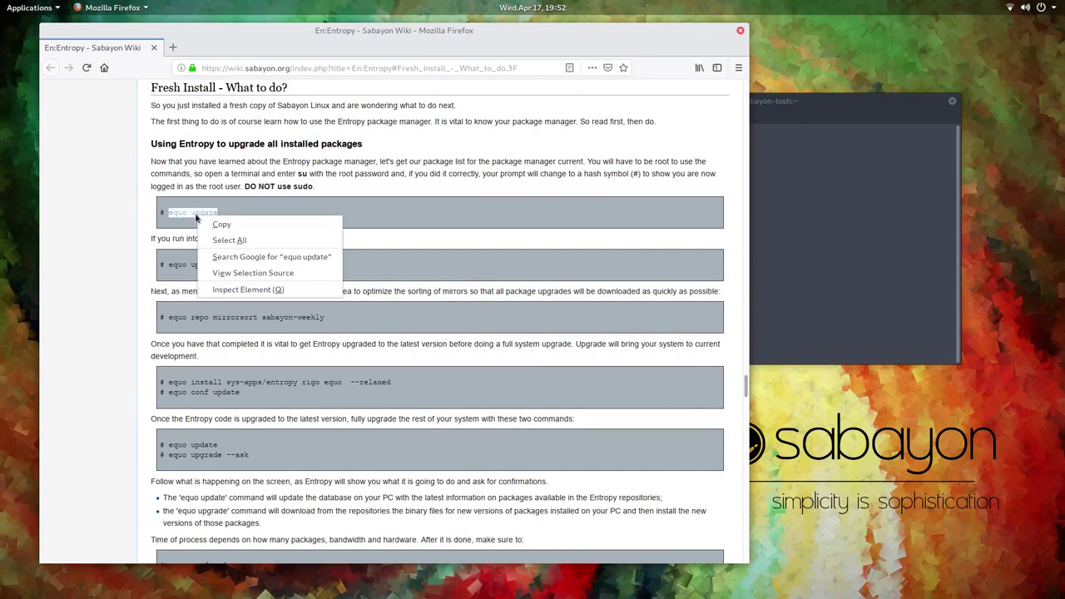
{"action": "left_click", "coordinate": [216, 223]}
{"action": "right_click", "coordinate": [674, 126]}
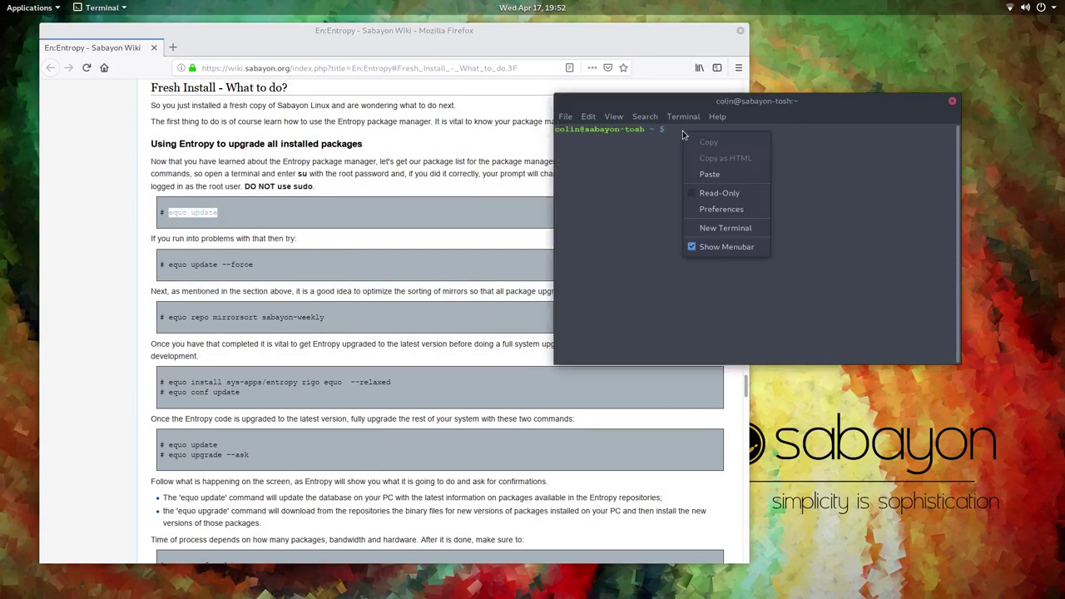
{"action": "left_click", "coordinate": [717, 168]}
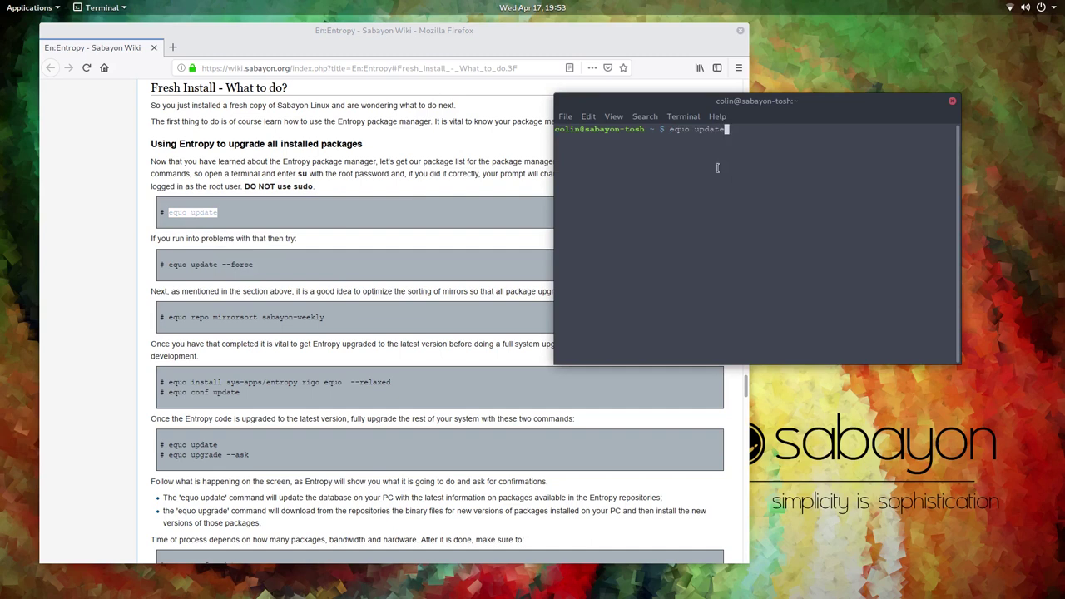
{"action": "key", "text": "BackSpace"}
{"action": "key", "text": "BackSpace"}
{"action": "key", "text": "BackSpace"}
{"action": "key", "text": "BackSpace"}
{"action": "key", "text": "BackSpace"}
{"action": "key", "text": "BackSpace"}
{"action": "key", "text": "BackSpace"}
{"action": "key", "text": "BackSpace"}
{"action": "key", "text": "BackSpace"}
{"action": "key", "text": "BackSpace"}
{"action": "key", "text": "BackSpace"}
- Become root in the terminal with su, as the wiki advises instead of sudo, entering the root password
{"action": "left_click_drag", "start_coordinate": [245, 187], "coordinate": [319, 185]}
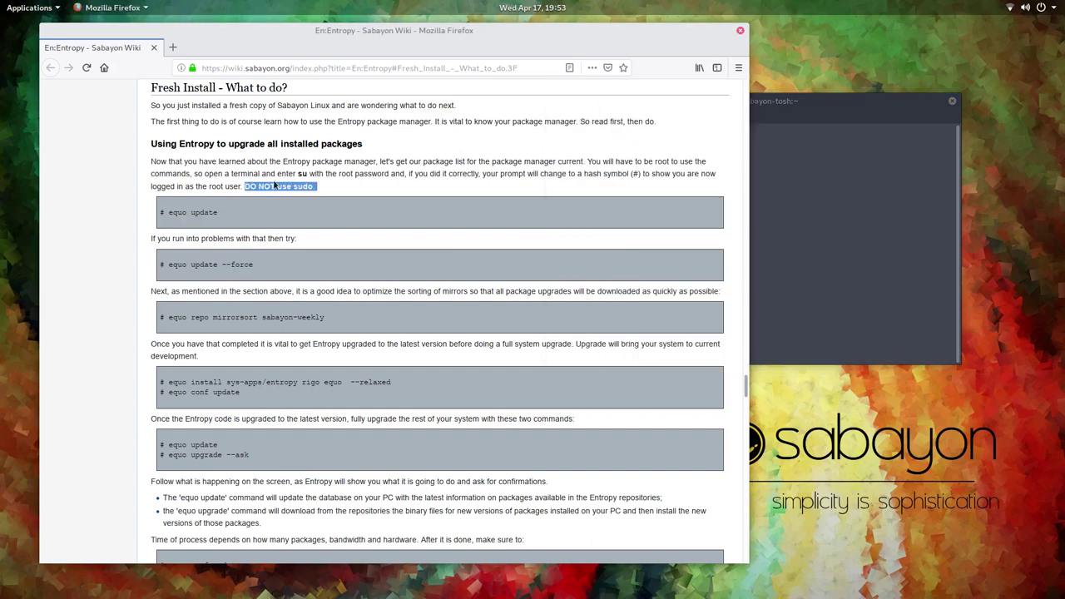
{"action": "left_click", "coordinate": [822, 118]}
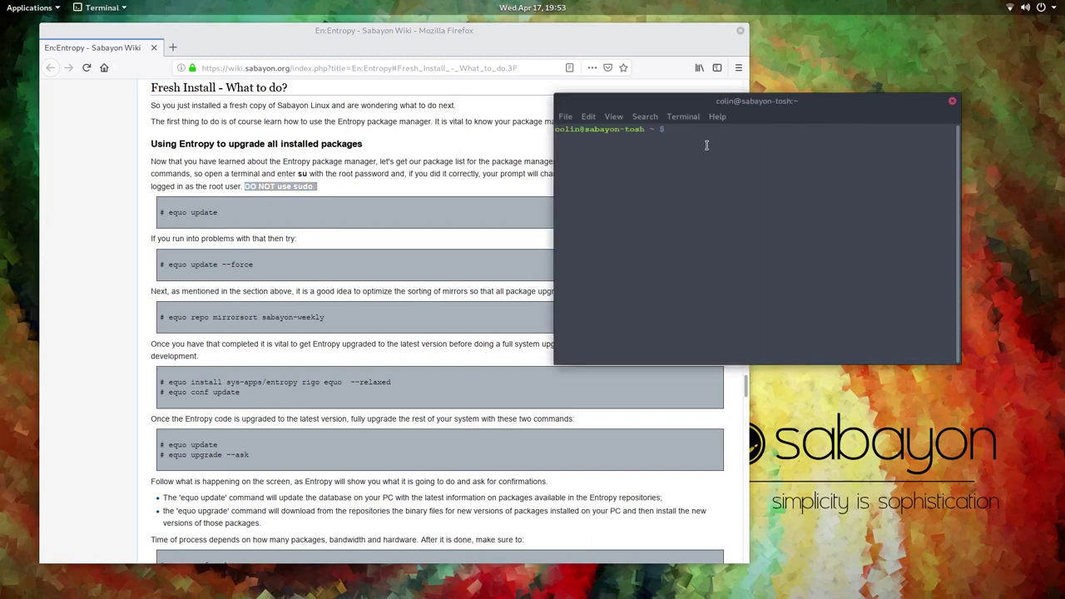
{"action": "type", "text": "su"}
{"action": "key", "text": "Return"}
{"action": "key", "text": "Return"}
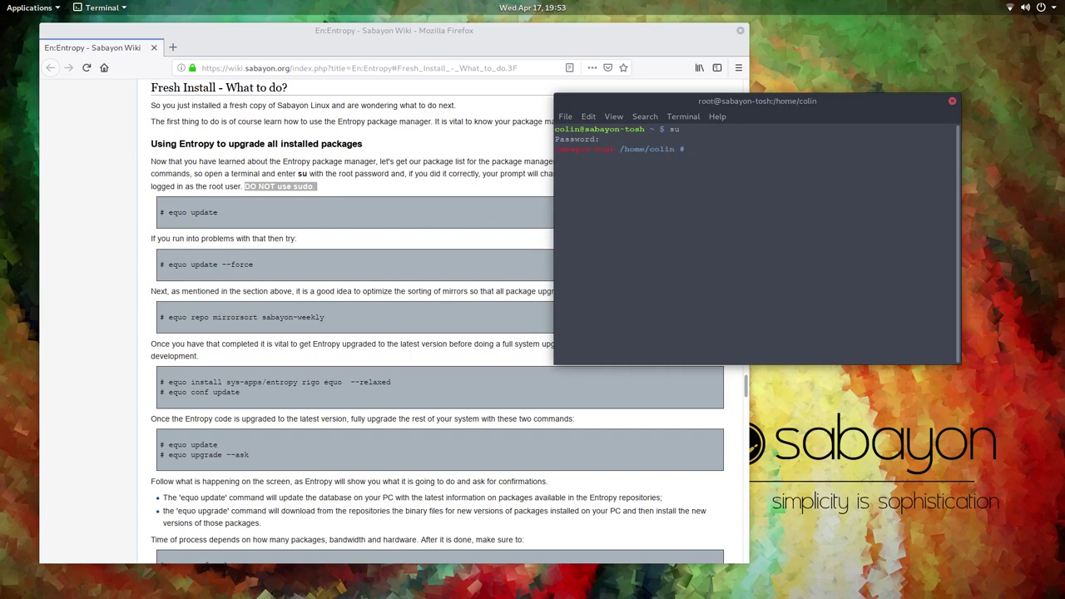
- Paste the copied equo update command at the root prompt and run it
{"action": "right_click", "coordinate": [691, 149]}
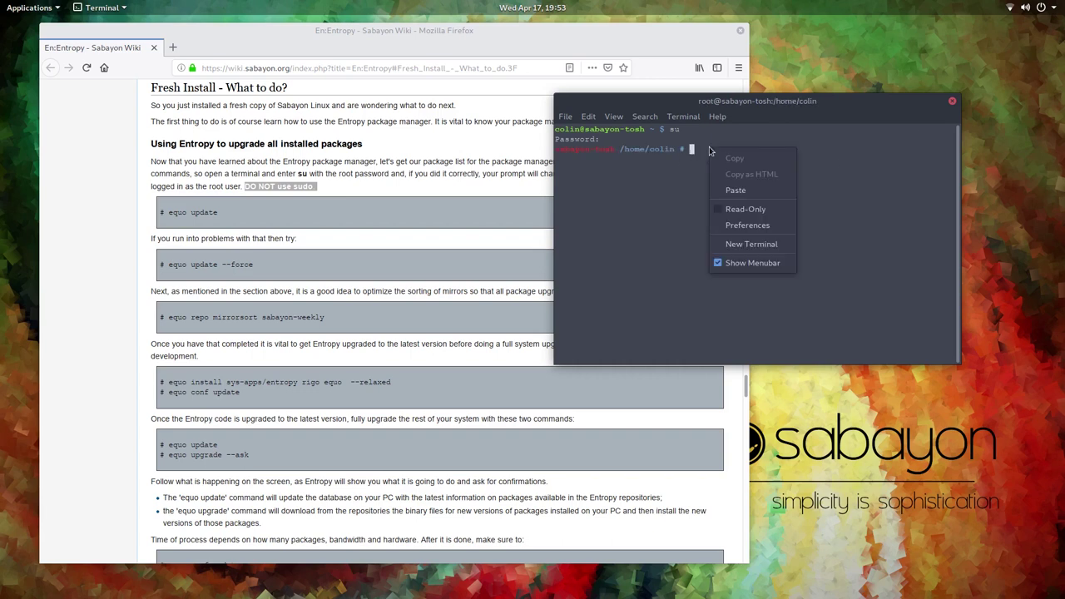
{"action": "left_click", "coordinate": [732, 191]}
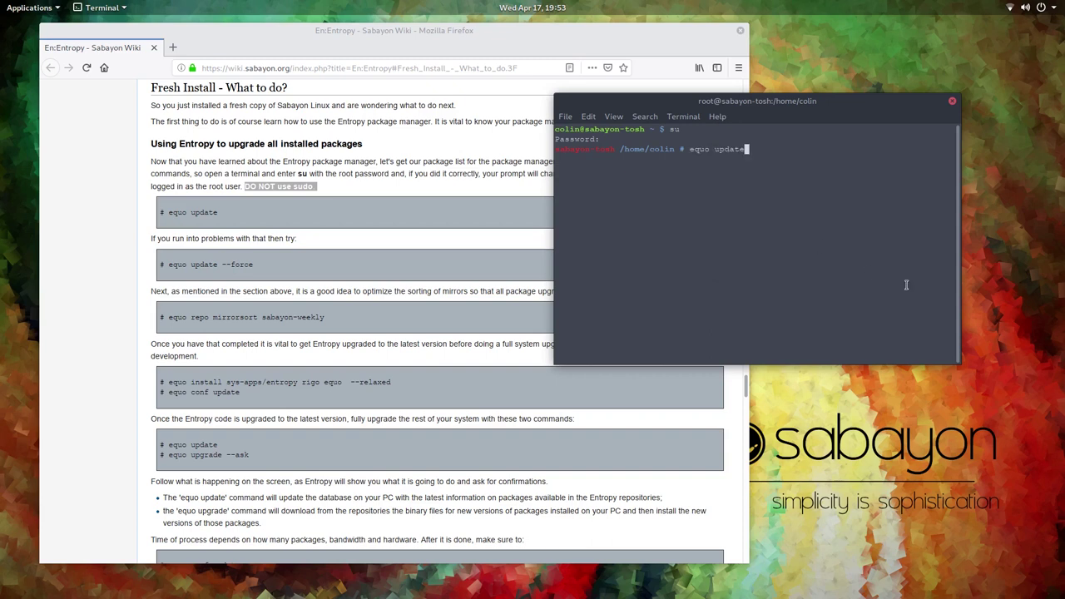
{"action": "key", "text": "Return"}
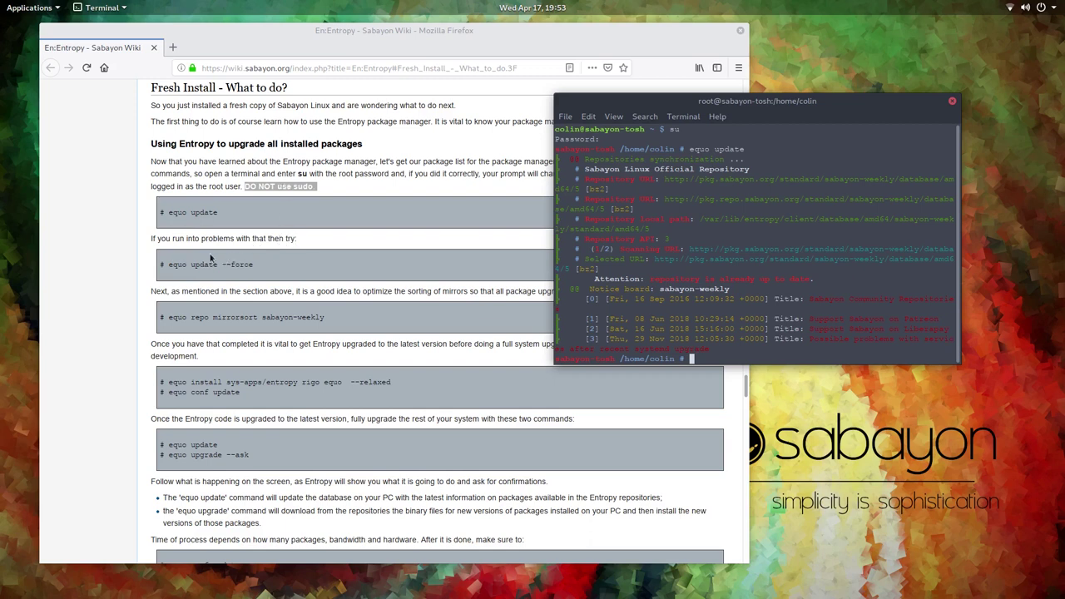
{"action": "left_click", "coordinate": [167, 263]}
{"action": "left_click_drag", "start_coordinate": [168, 264], "coordinate": [273, 276]}
{"action": "left_click", "coordinate": [316, 291]}
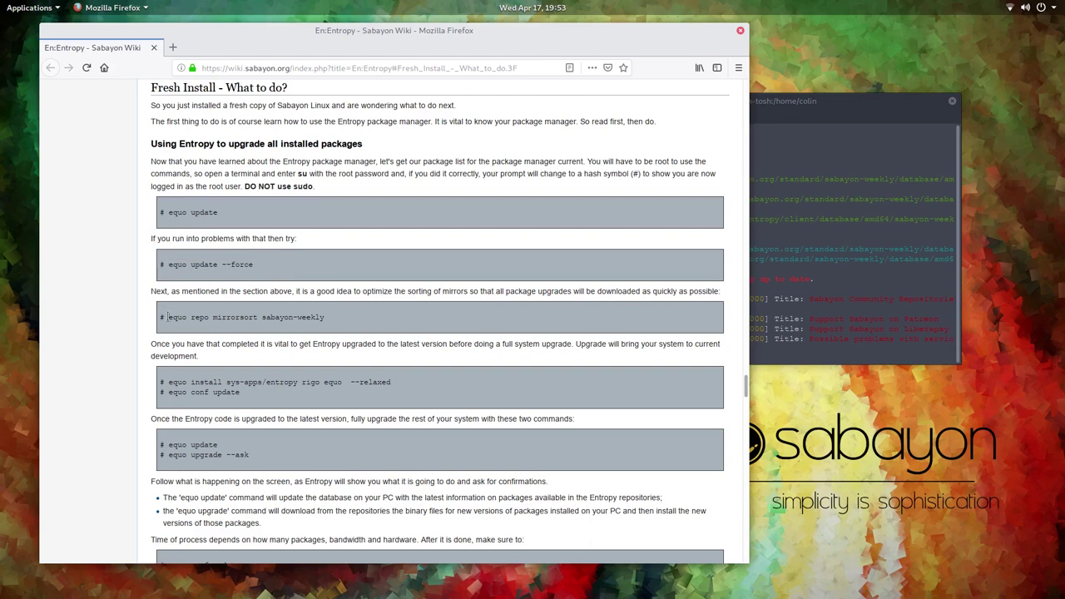
- Copy the mirror-sorting command equo repo mirrorsort sabayon-weekly from the wiki, run it at the root prompt, and review the mirror order
{"action": "left_click_drag", "start_coordinate": [168, 317], "coordinate": [350, 320]}
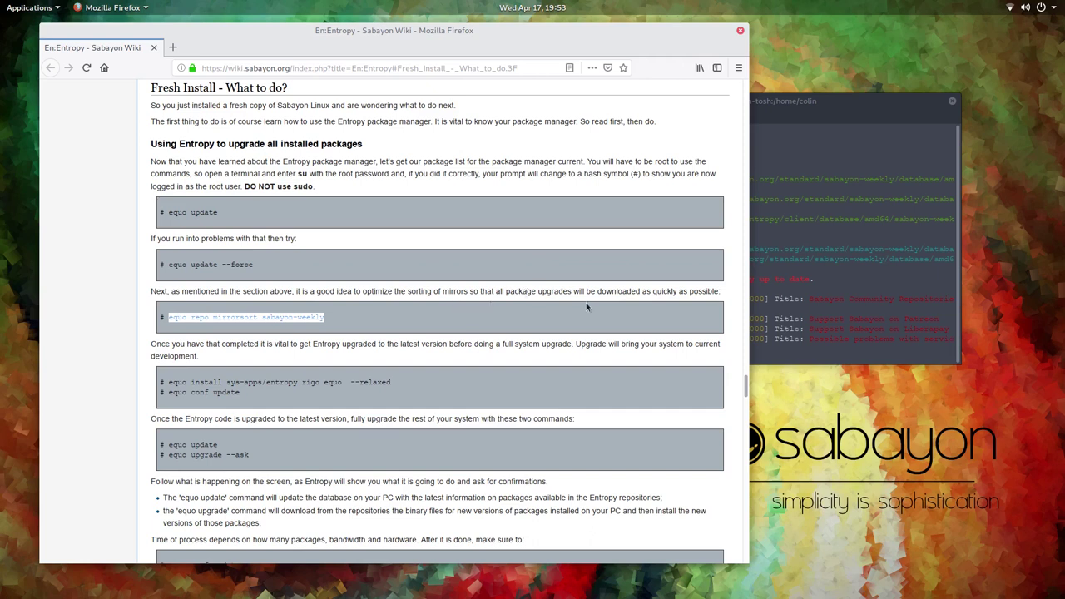
{"action": "right_click", "coordinate": [268, 323]}
{"action": "left_click", "coordinate": [291, 330]}
{"action": "left_click", "coordinate": [801, 349]}
{"action": "right_click", "coordinate": [703, 356]}
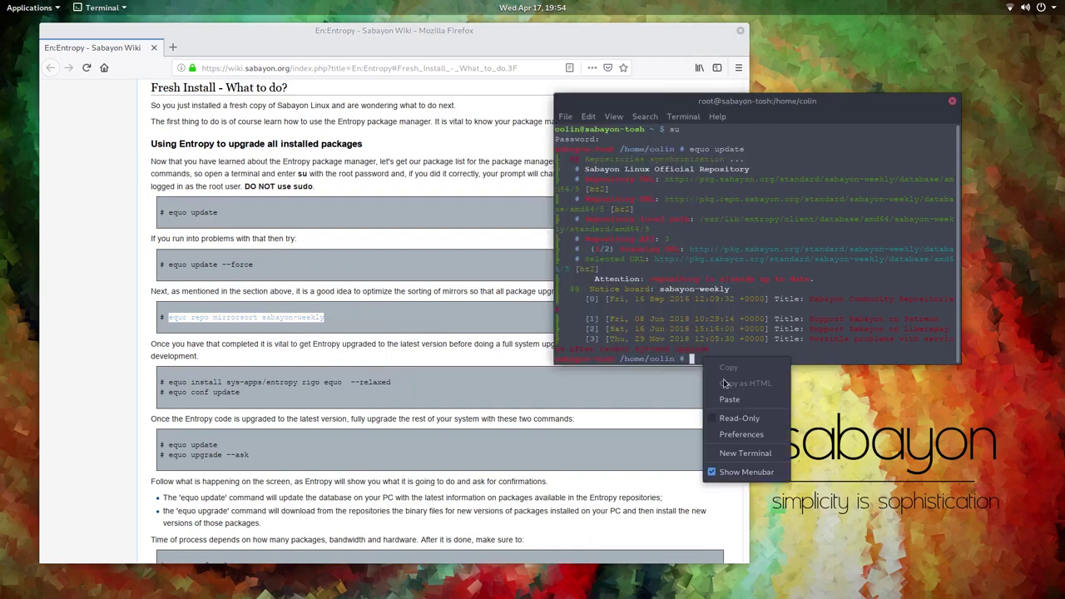
{"action": "left_click", "coordinate": [732, 399]}
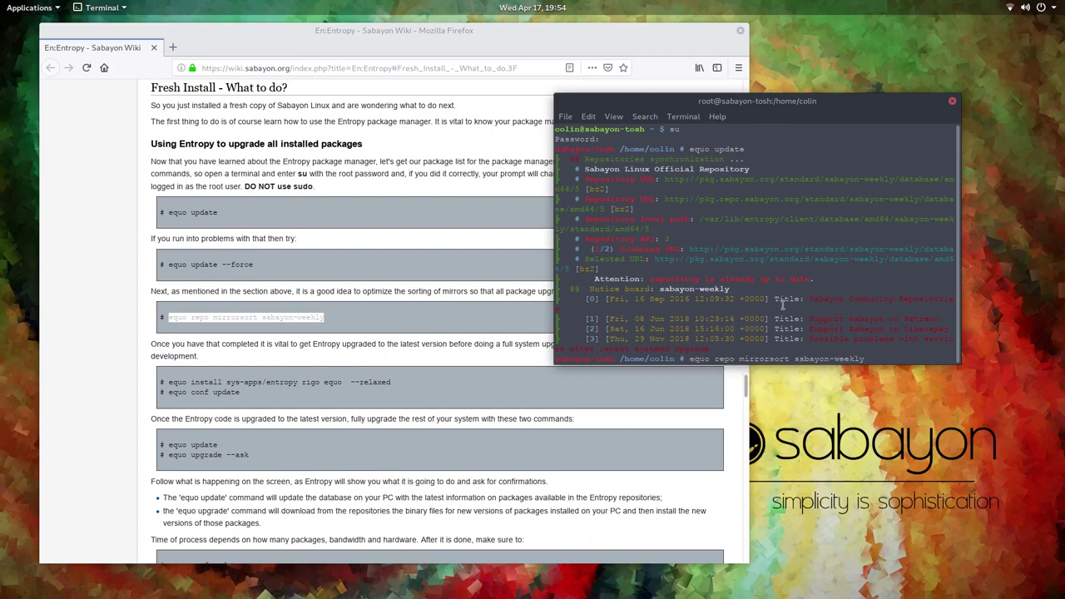
{"action": "key", "text": "Return"}
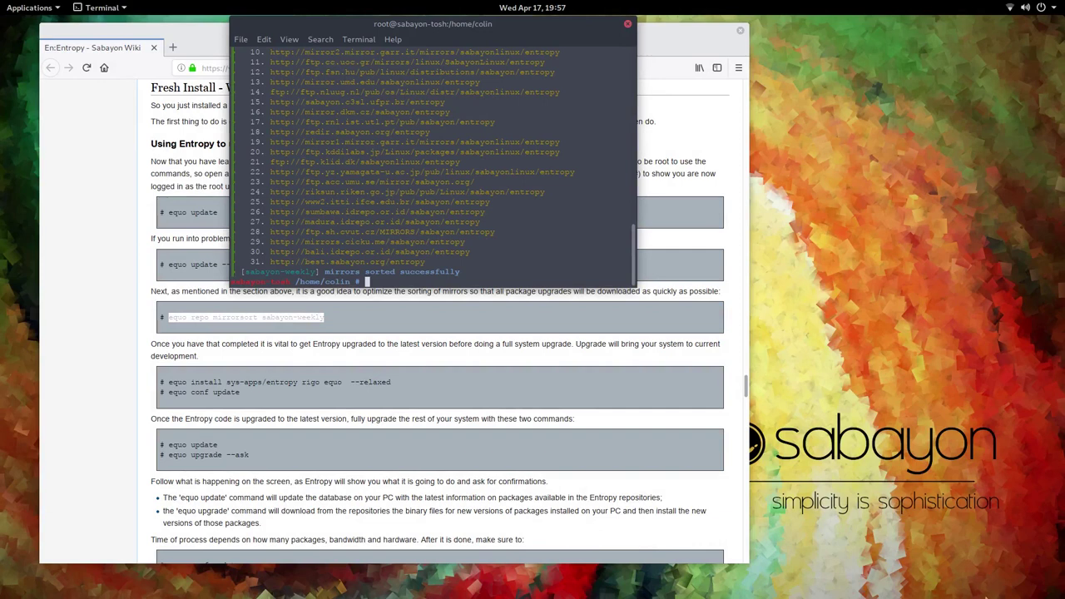
{"action": "scroll", "coordinate": [414, 200], "scroll_direction": "up", "scroll_amount": 7}
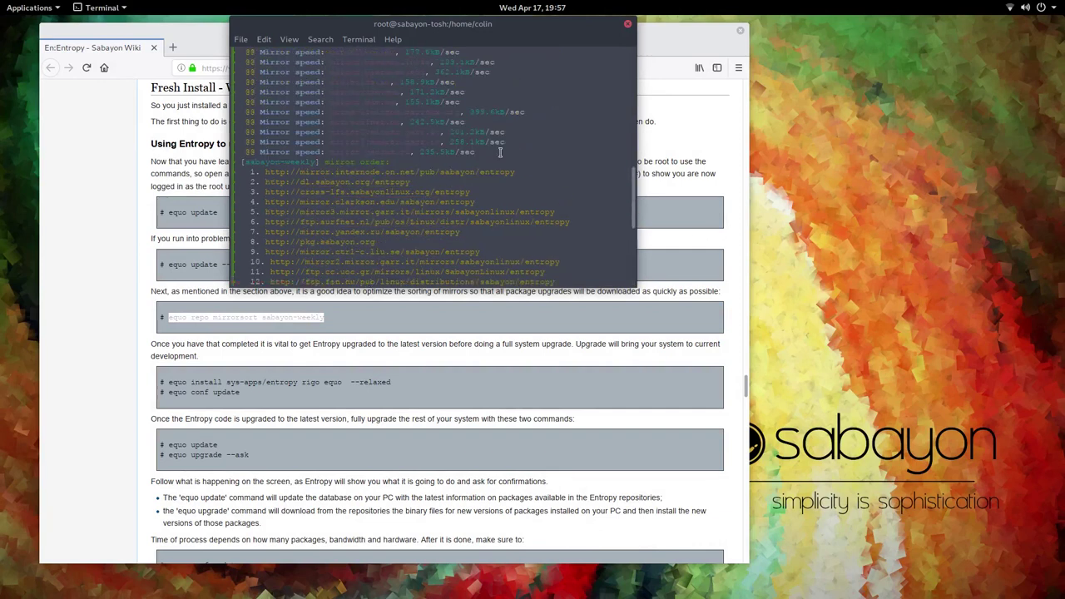
{"action": "scroll", "coordinate": [391, 187], "scroll_direction": "down", "scroll_amount": 7}
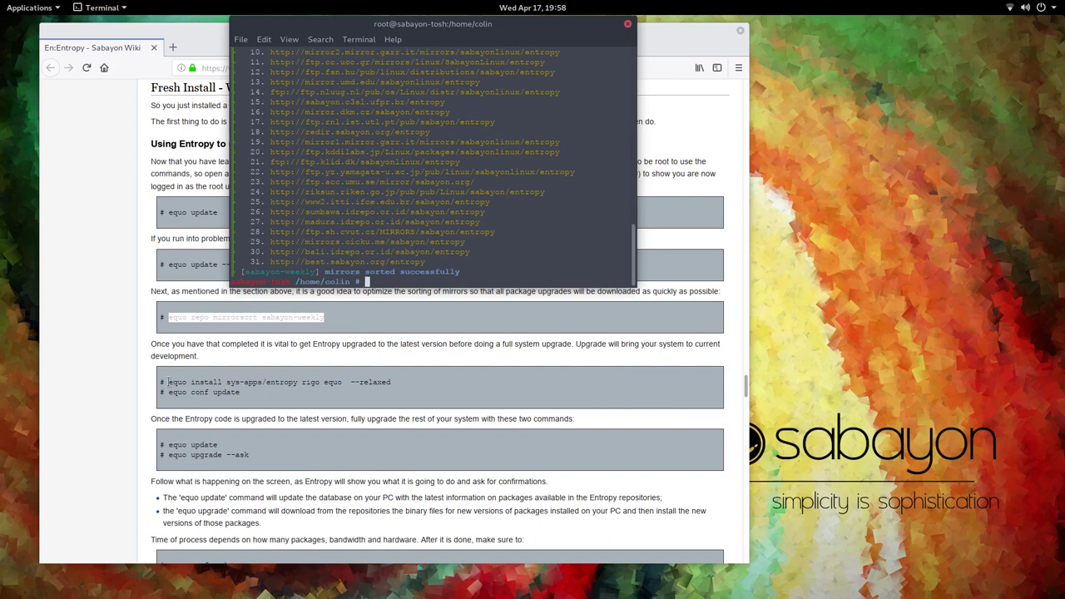
- Copy equo install sys-apps/entropy rigo equo --relaxed from the wiki and run it at the root prompt to upgrade Entropy
{"action": "left_click_drag", "start_coordinate": [173, 381], "coordinate": [390, 380]}
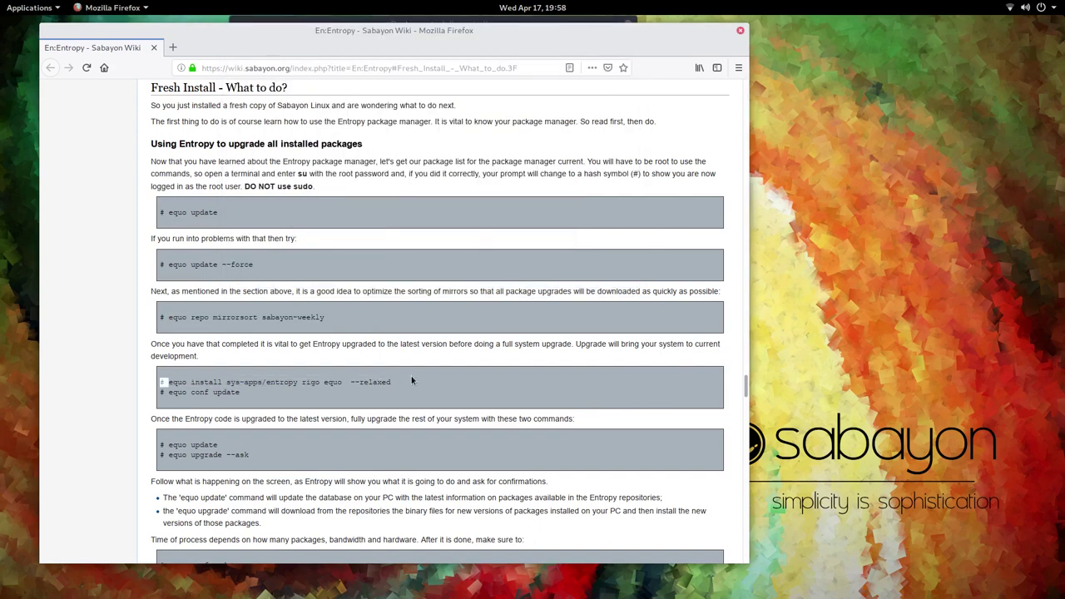
{"action": "right_click", "coordinate": [313, 391]}
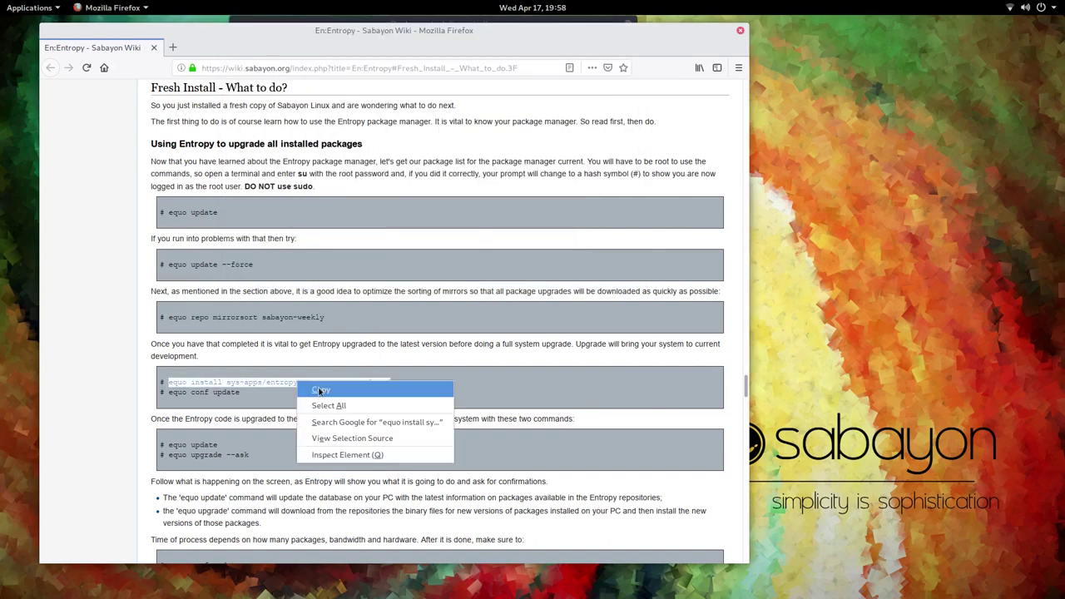
{"action": "left_click", "coordinate": [319, 390]}
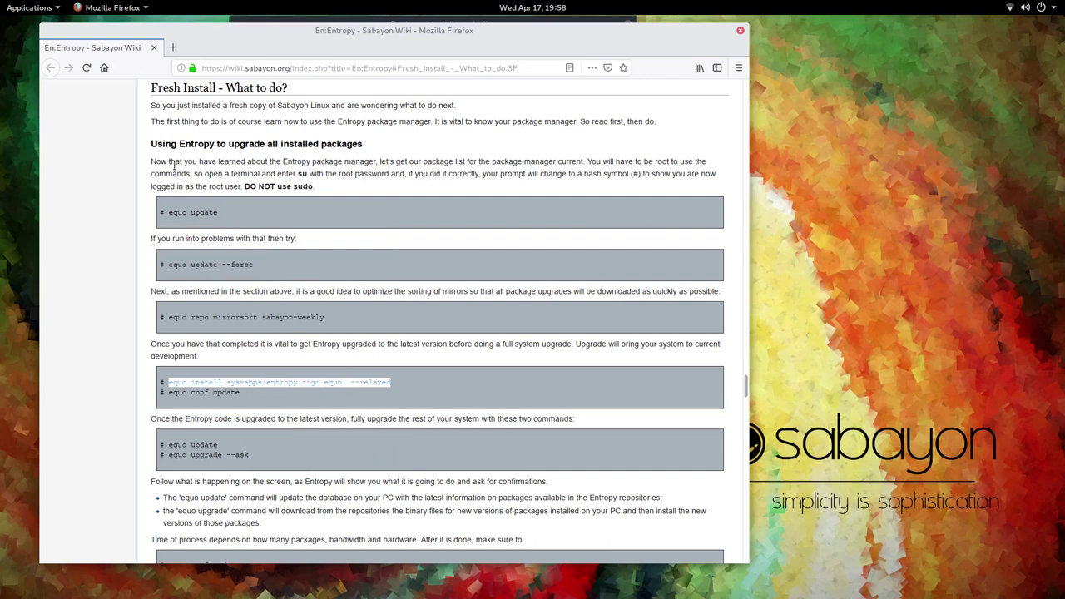
{"action": "key", "text": "super"}
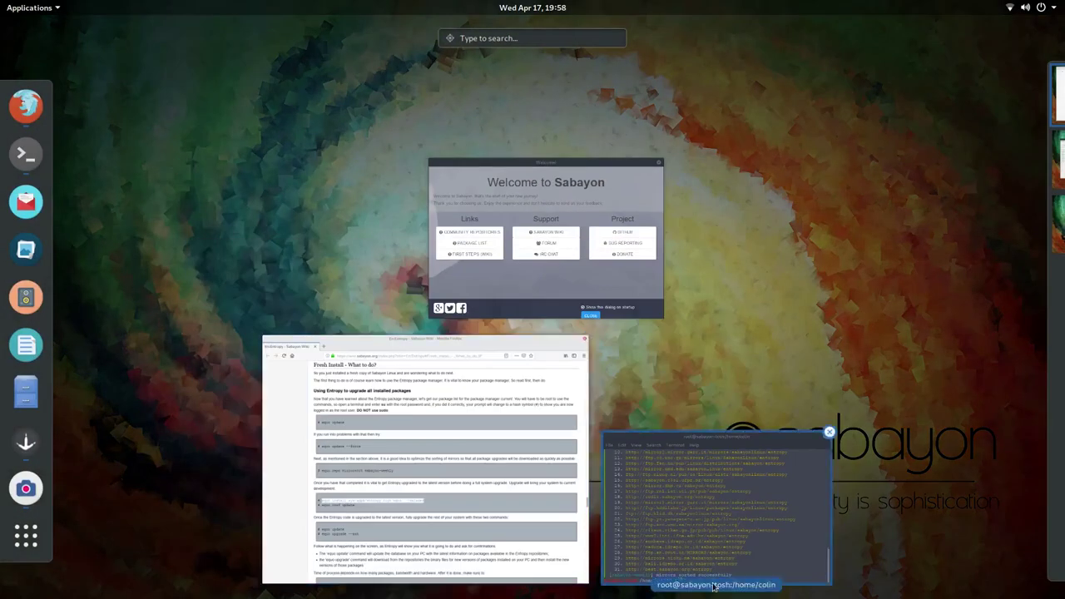
{"action": "left_click", "coordinate": [688, 517]}
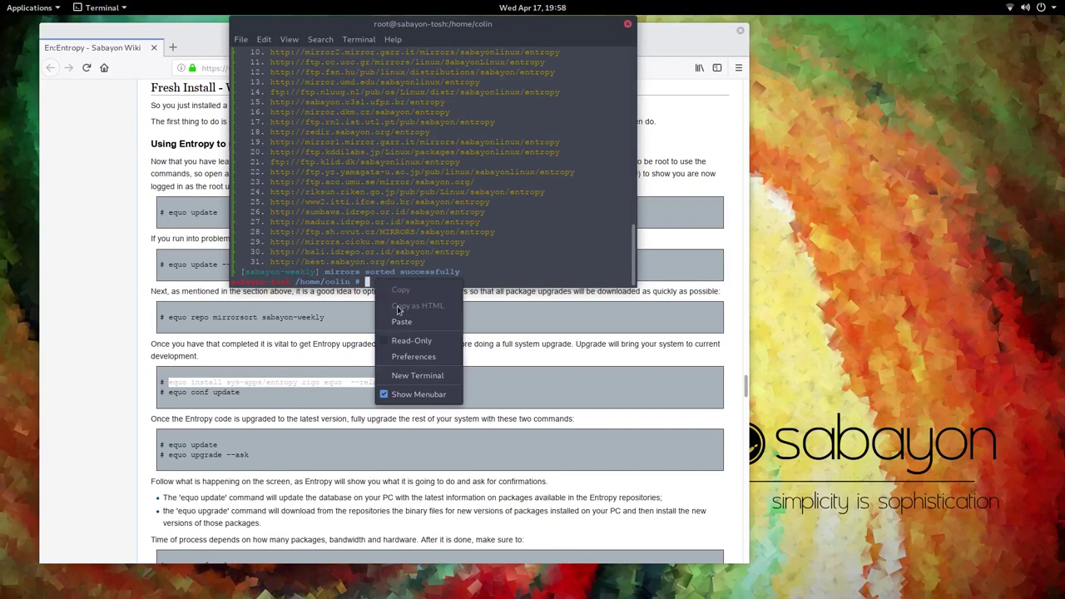
{"action": "left_click", "coordinate": [402, 320]}
{"action": "key", "text": "Return"}
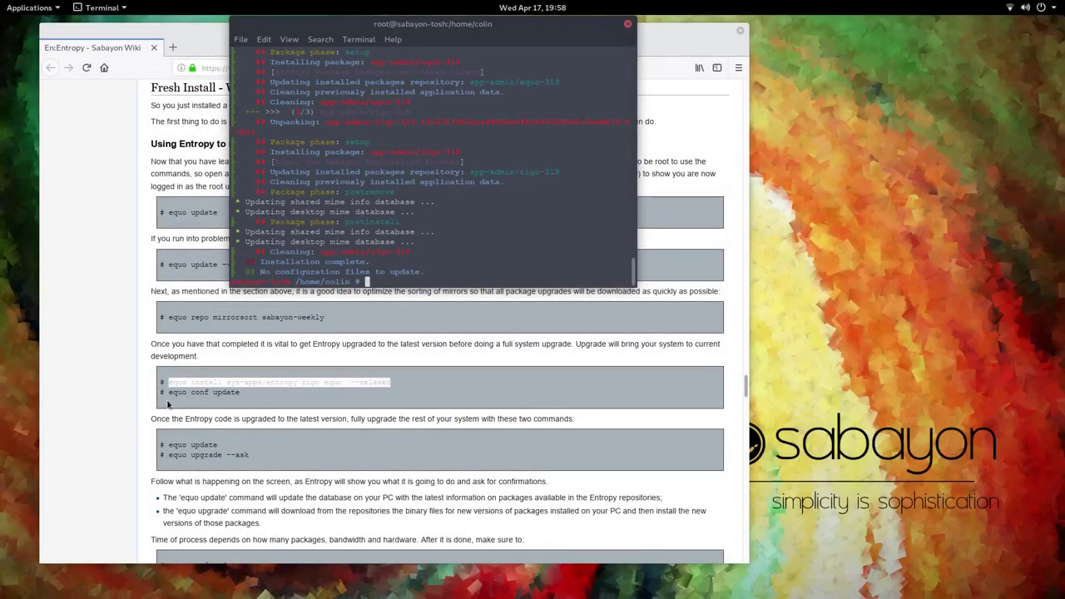
- Copy equo conf update from the Entropy upgrade commands in the wiki and run it at the root prompt
{"action": "left_click", "coordinate": [170, 394]}
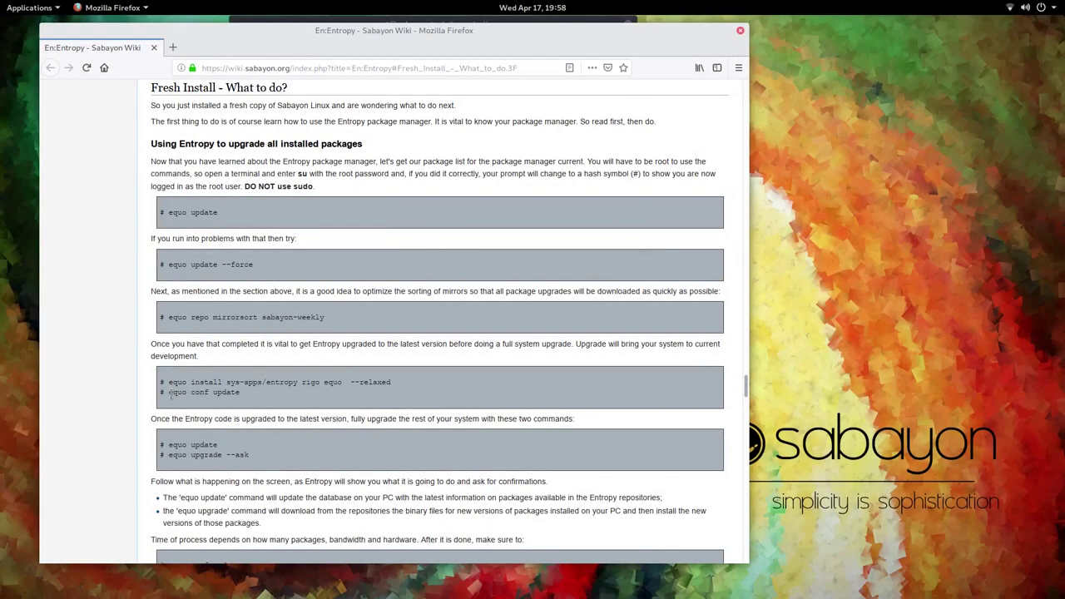
{"action": "left_click_drag", "start_coordinate": [169, 392], "coordinate": [241, 392]}
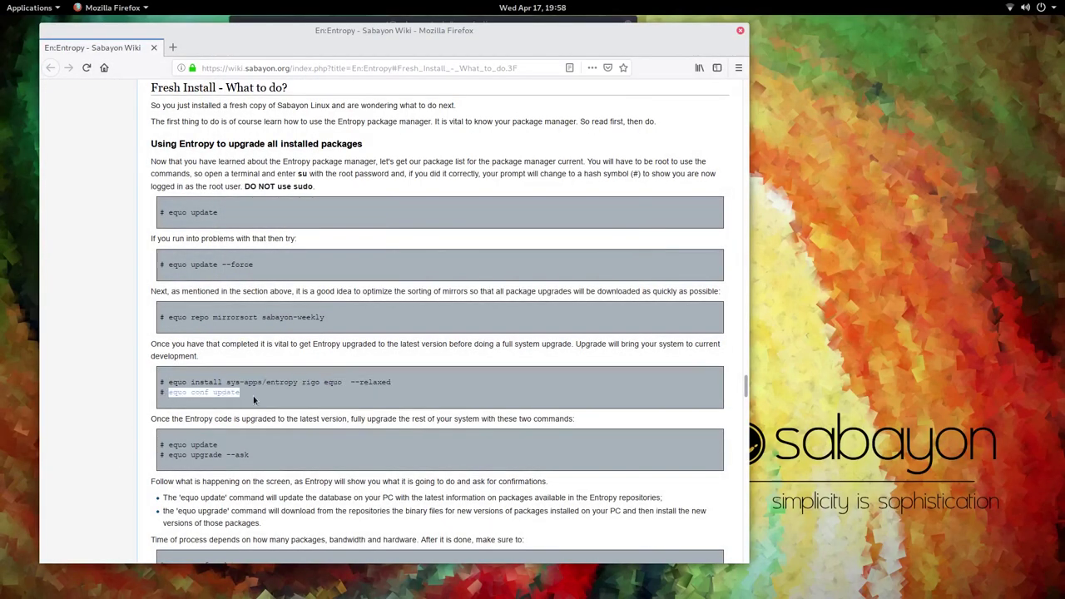
{"action": "right_click", "coordinate": [219, 397]}
{"action": "left_click", "coordinate": [252, 404]}
{"action": "mouse_move", "coordinate": [2, 1]}
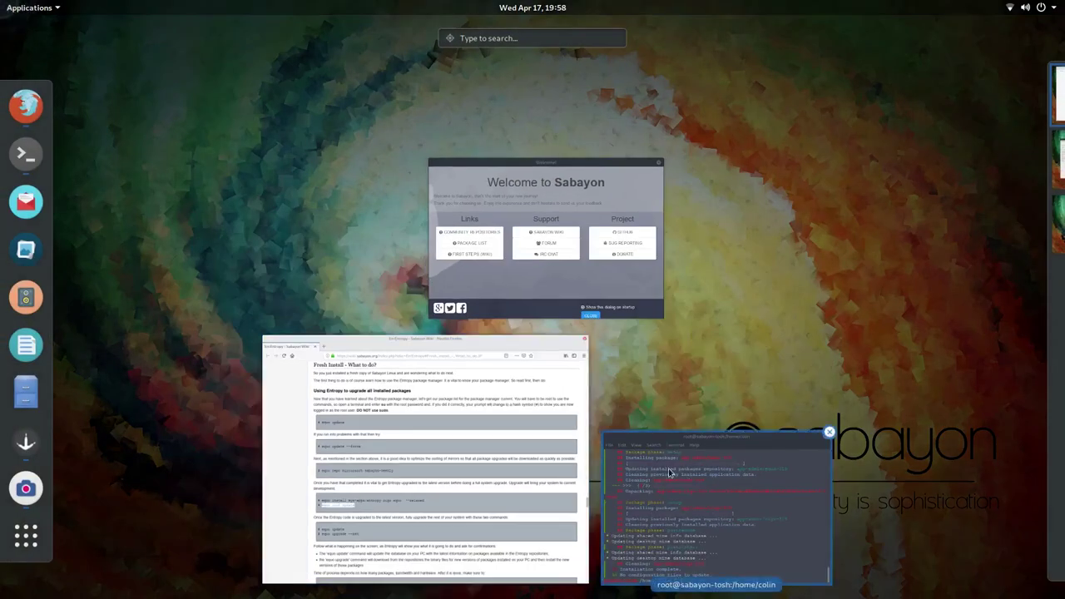
{"action": "left_click", "coordinate": [716, 499]}
{"action": "right_click", "coordinate": [368, 283]}
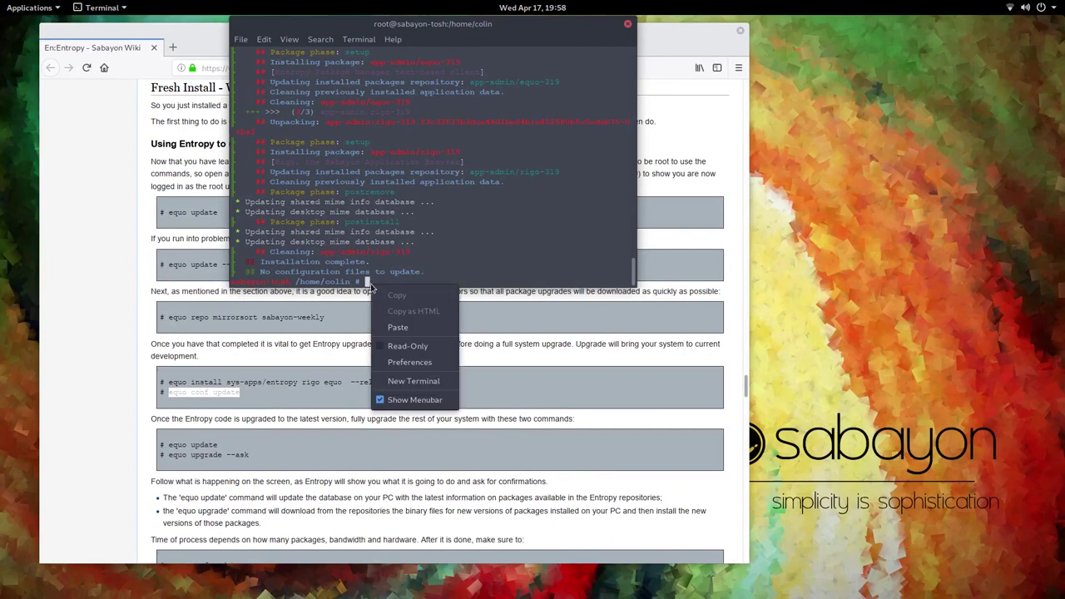
{"action": "left_click", "coordinate": [416, 329]}
{"action": "key", "text": "Return"}
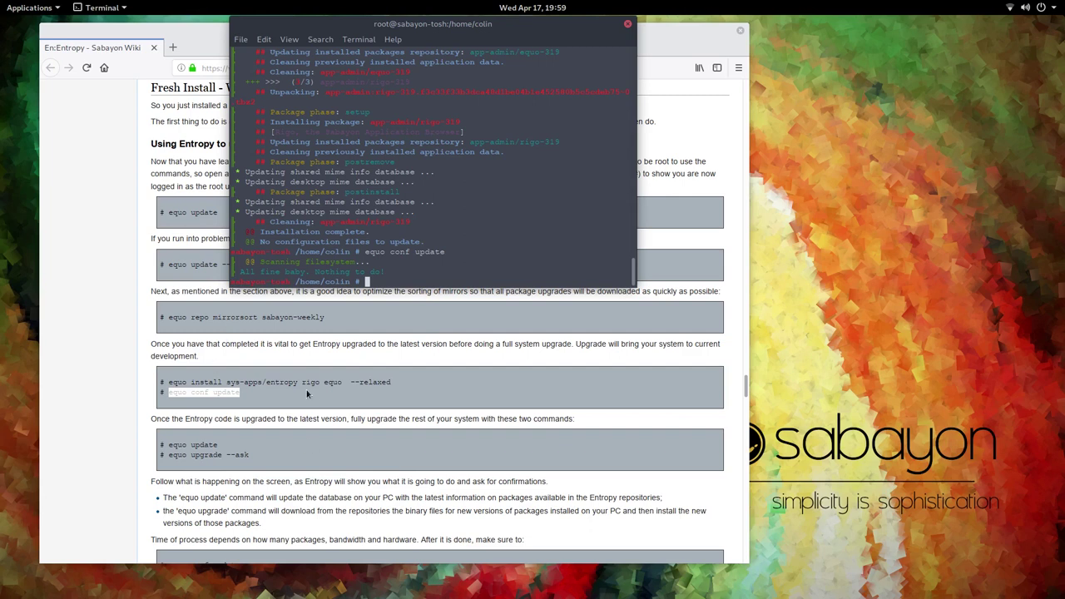
- Copy equo update from the wiki's full system upgrade commands and run it at the root prompt
{"action": "left_click", "coordinate": [338, 423]}
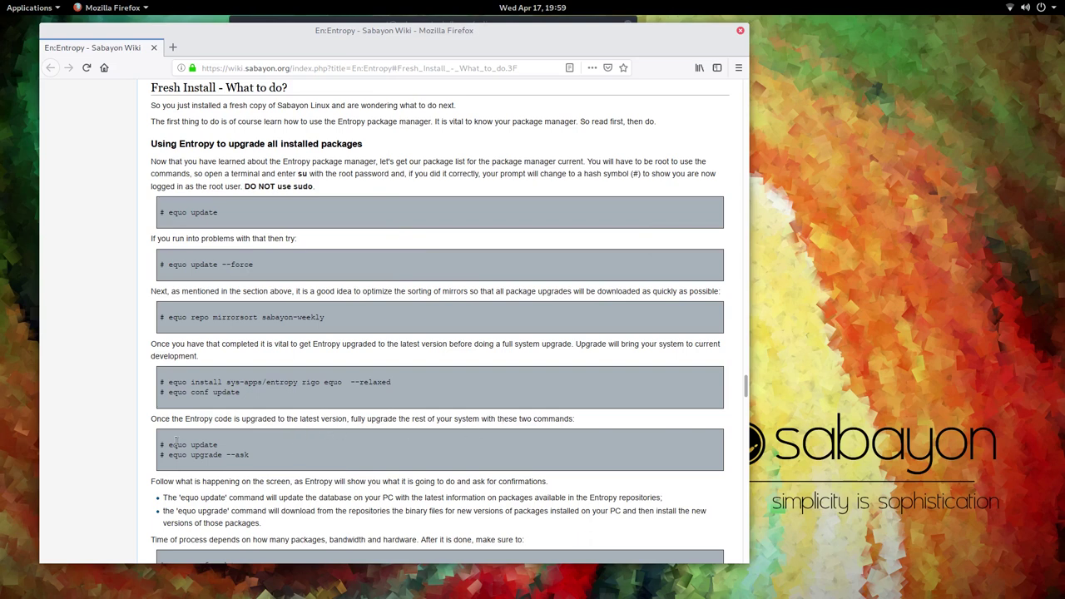
{"action": "left_click_drag", "start_coordinate": [169, 444], "coordinate": [218, 447]}
{"action": "right_click", "coordinate": [199, 450]}
{"action": "left_click", "coordinate": [236, 464]}
{"action": "key", "text": "super"}
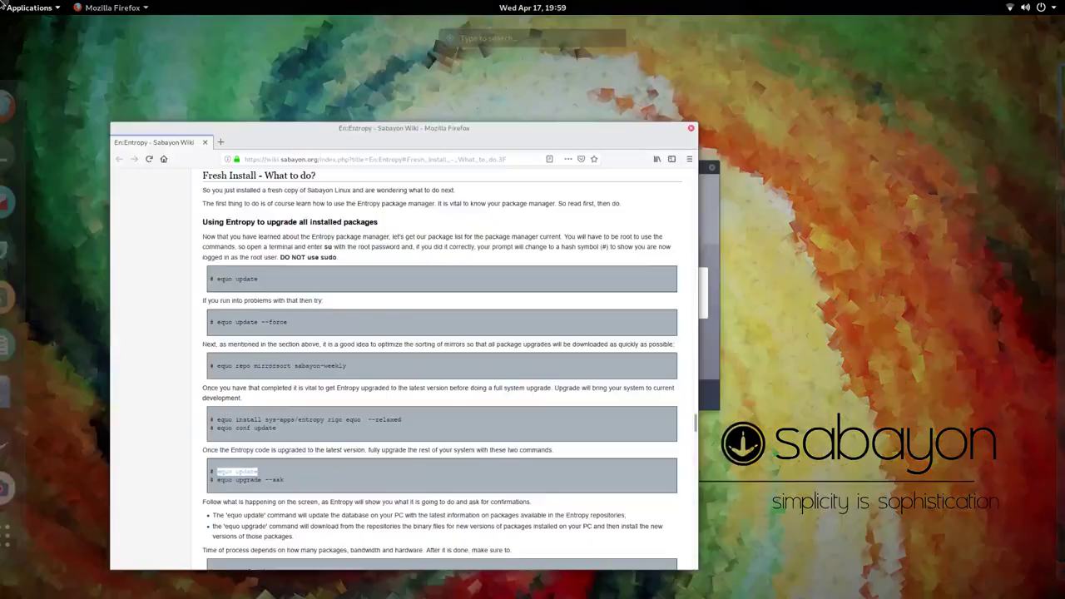
{"action": "left_click", "coordinate": [729, 541]}
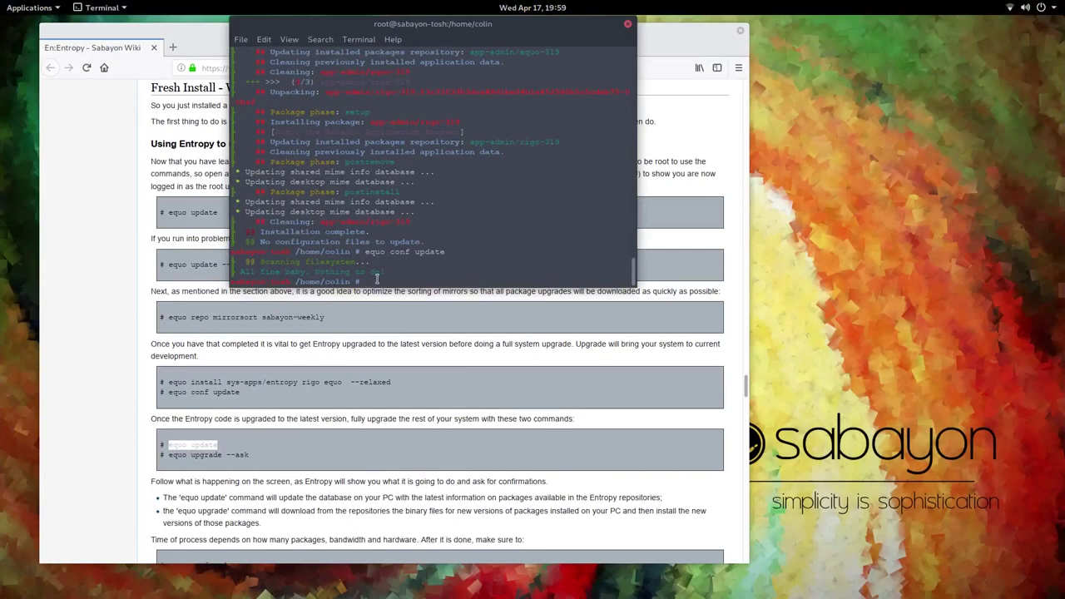
{"action": "right_click", "coordinate": [369, 281]}
{"action": "left_click", "coordinate": [404, 323]}
{"action": "key", "text": "Return"}
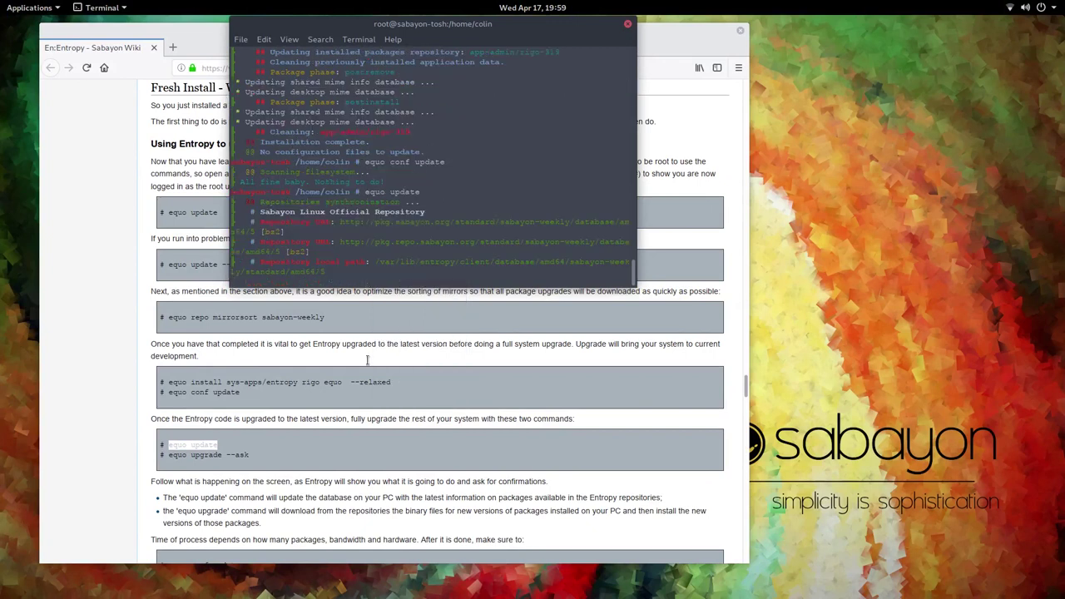
- Copy equo upgrade --ask from the wiki and run it at the root prompt to start the full system upgrade
{"action": "left_click", "coordinate": [193, 454]}
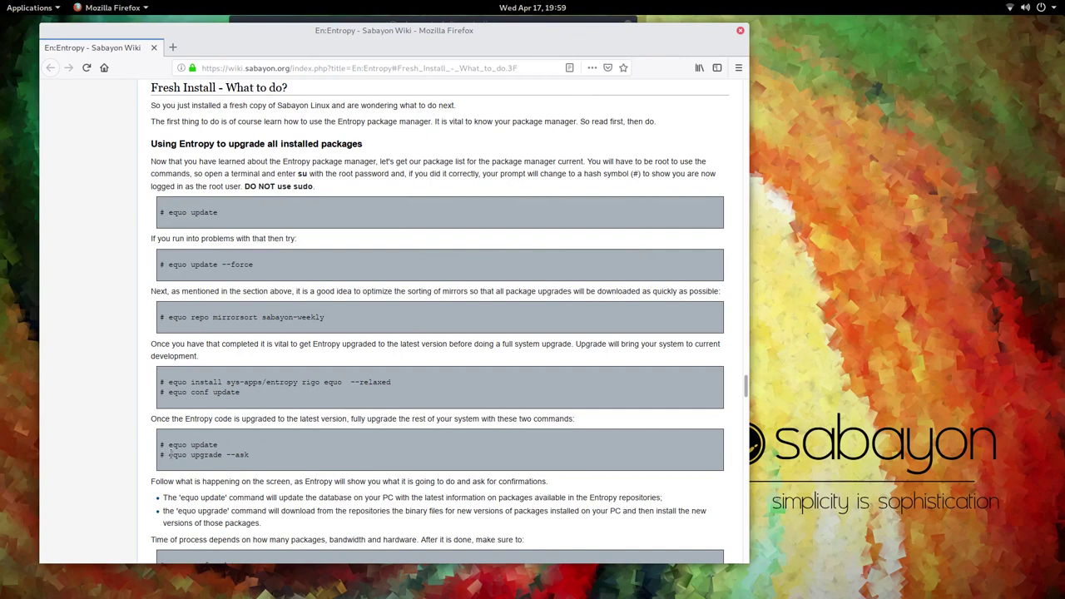
{"action": "left_click_drag", "start_coordinate": [169, 454], "coordinate": [259, 451]}
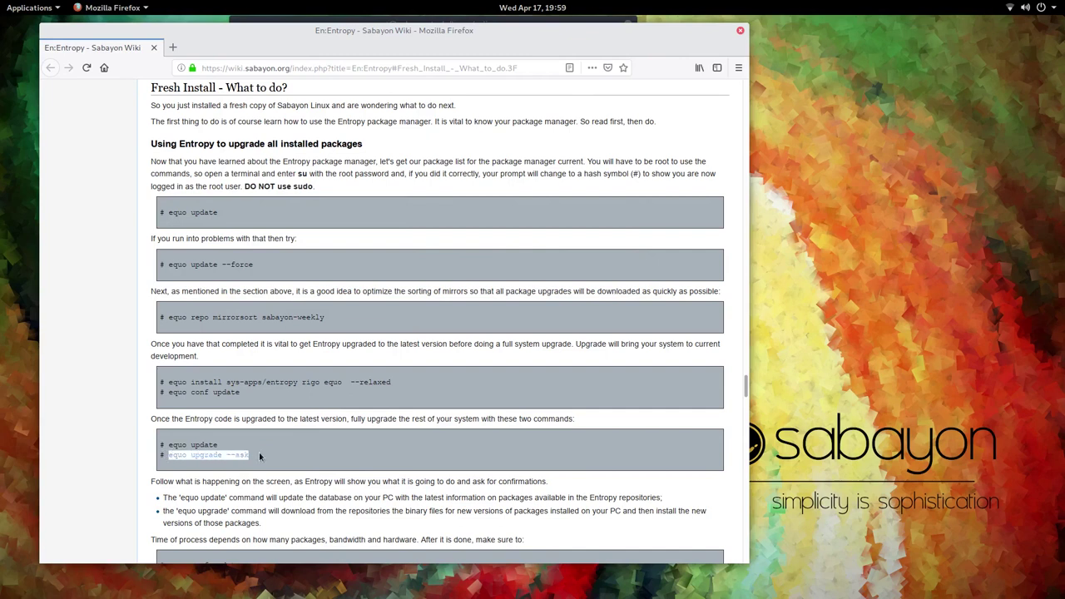
{"action": "right_click", "coordinate": [237, 456]}
{"action": "left_click", "coordinate": [261, 466]}
{"action": "mouse_move", "coordinate": [1, 2]}
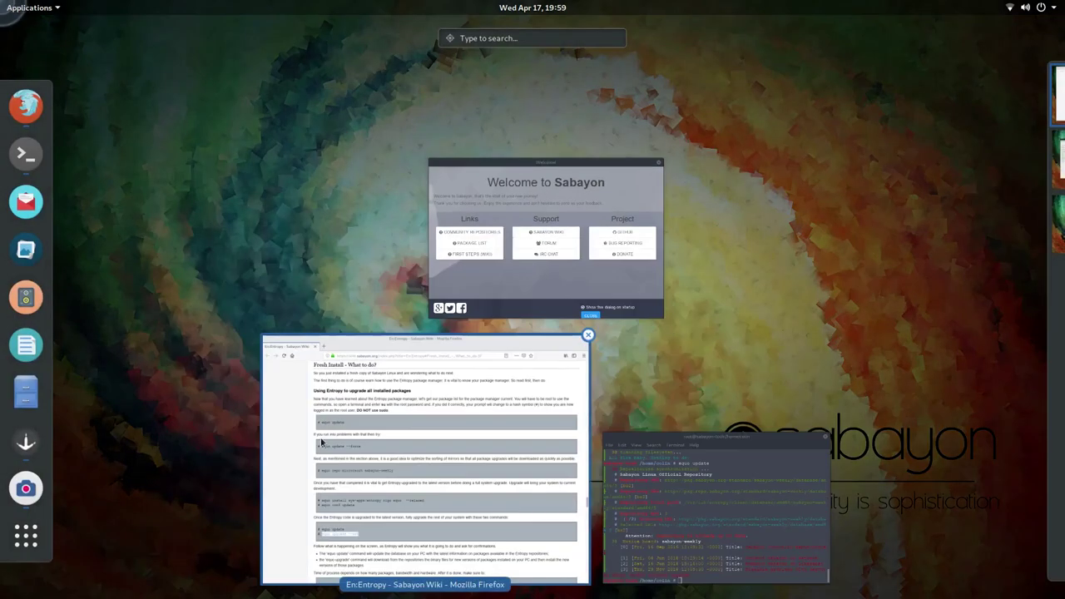
{"action": "left_click", "coordinate": [687, 513]}
{"action": "right_click", "coordinate": [372, 278]}
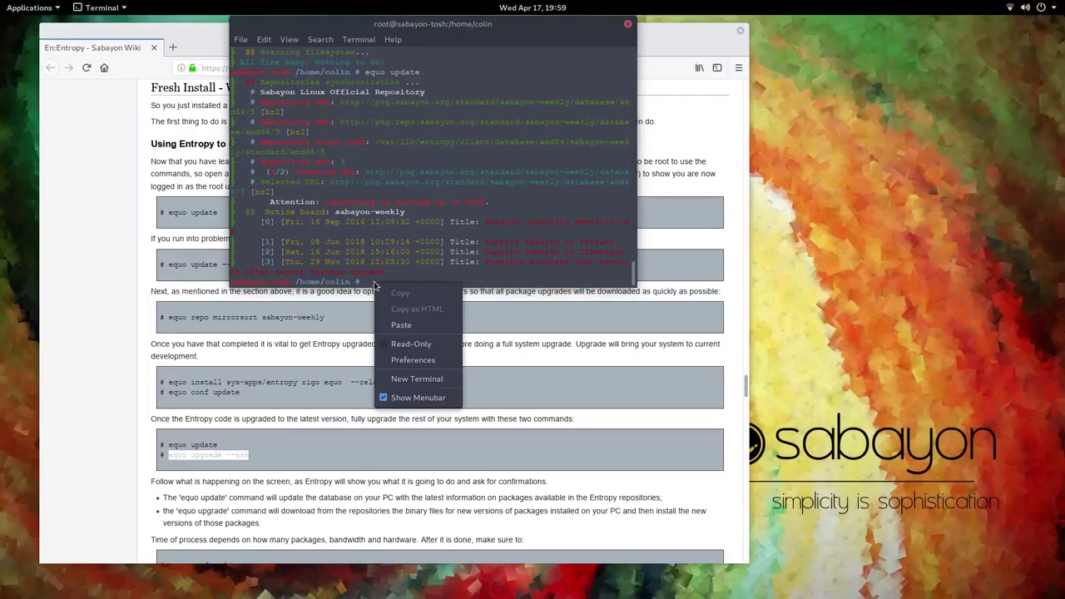
{"action": "left_click", "coordinate": [401, 319]}
{"action": "key", "text": "Return"}
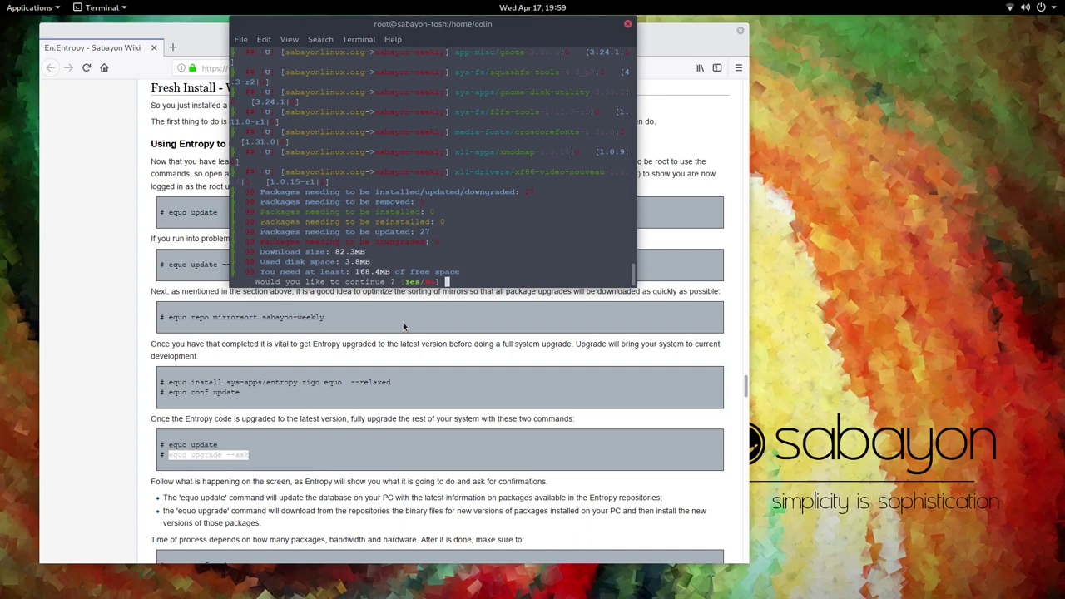
- Confirm the upgrade with y, accept the CC-BY-SA-3.0 and MPL-2.0 licenses permanently with option 3, and dismiss the update notification
{"action": "type", "text": "y"}
{"action": "key", "text": "Return"}
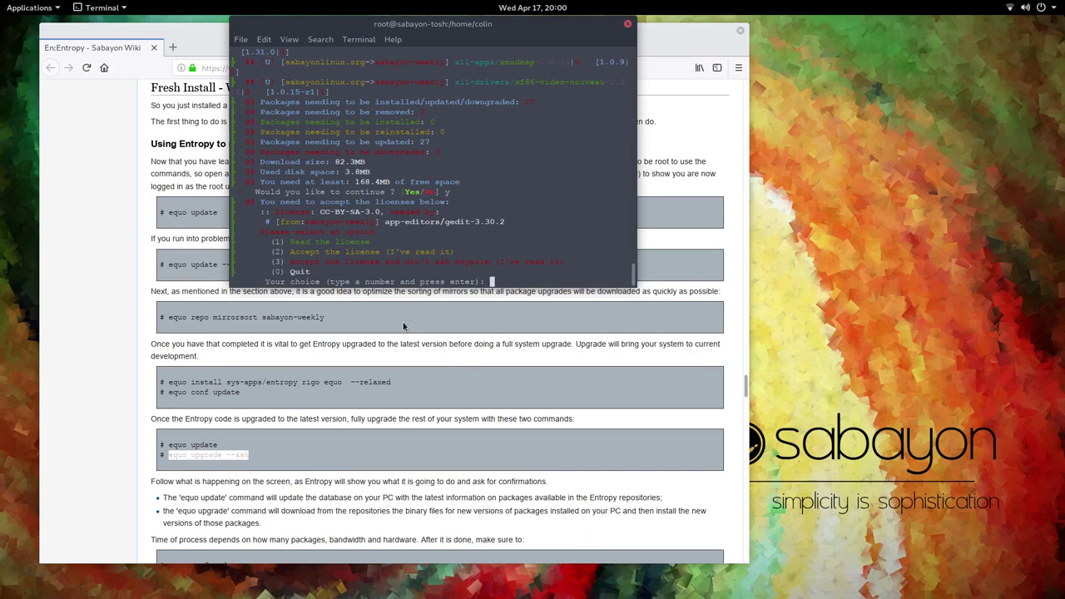
{"action": "type", "text": "3"}
{"action": "key", "text": "Return"}
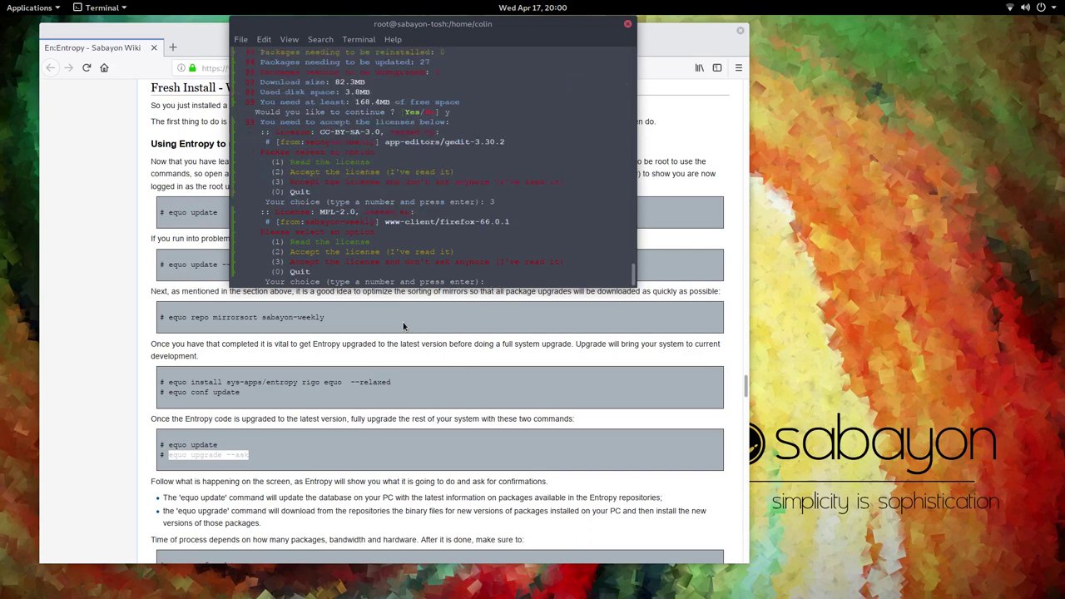
{"action": "type", "text": "3"}
{"action": "key", "text": "Return"}
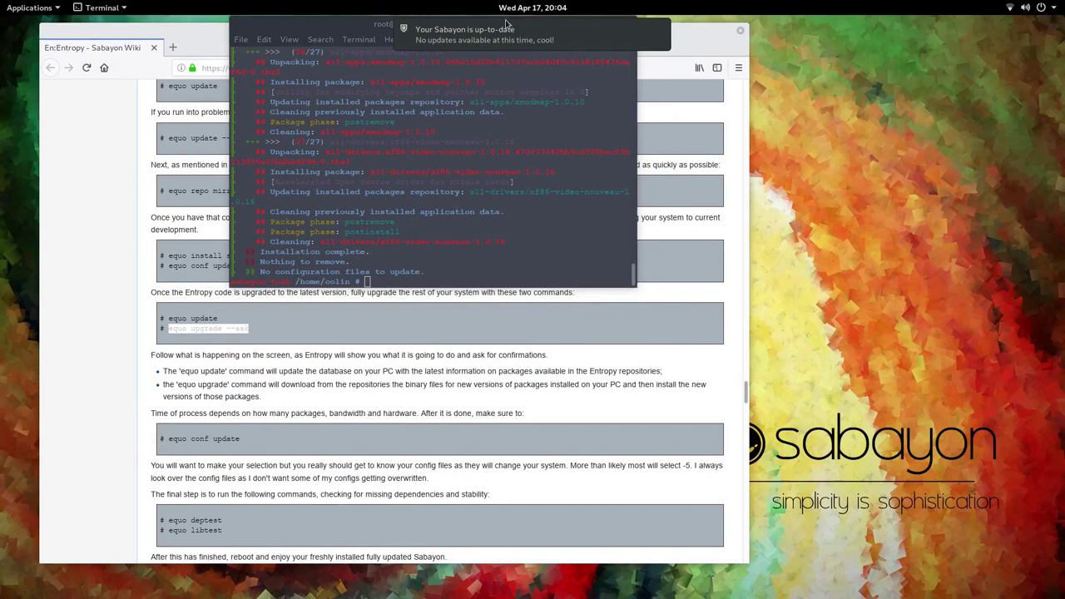
{"action": "left_click", "coordinate": [506, 24]}
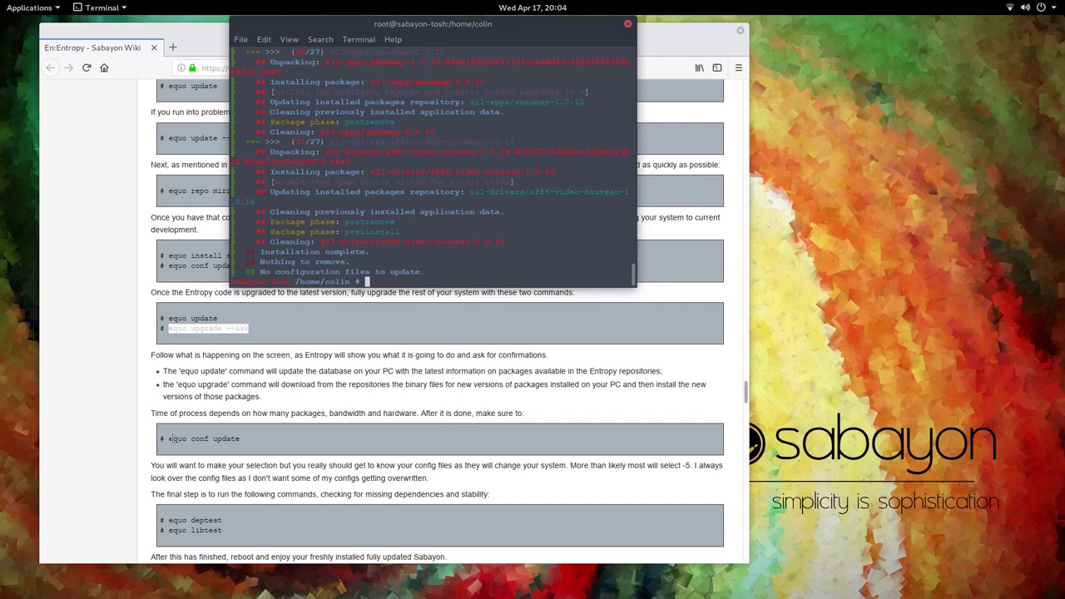
- Copy the post-upgrade equo conf update command from the wiki and run it at the root prompt to check the configuration files
{"action": "left_click_drag", "start_coordinate": [169, 439], "coordinate": [240, 440]}
{"action": "right_click", "coordinate": [223, 439]}
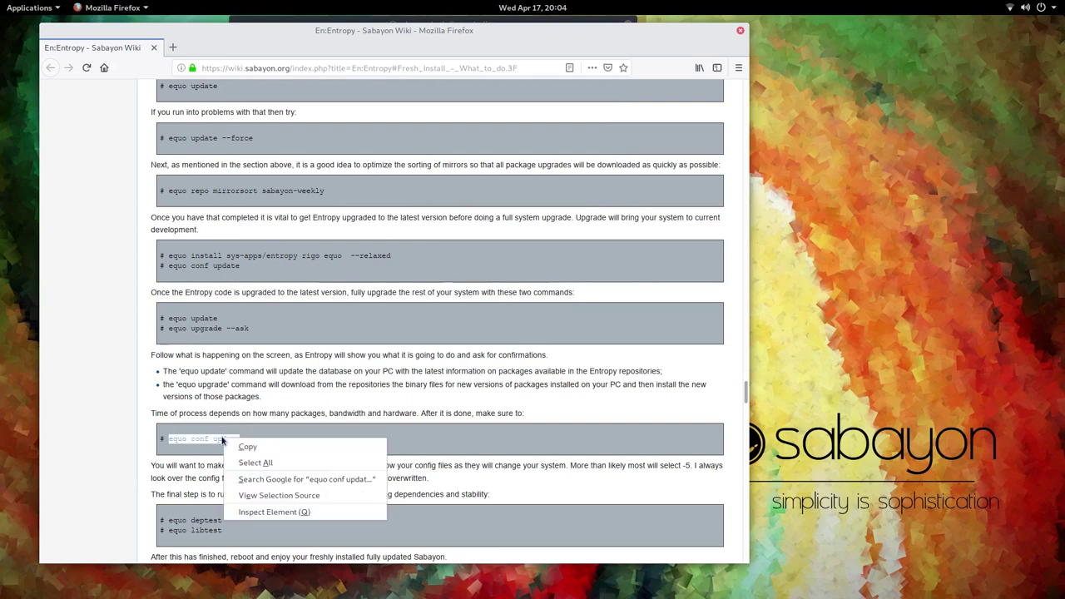
{"action": "left_click", "coordinate": [248, 447]}
{"action": "mouse_move", "coordinate": [2, 2]}
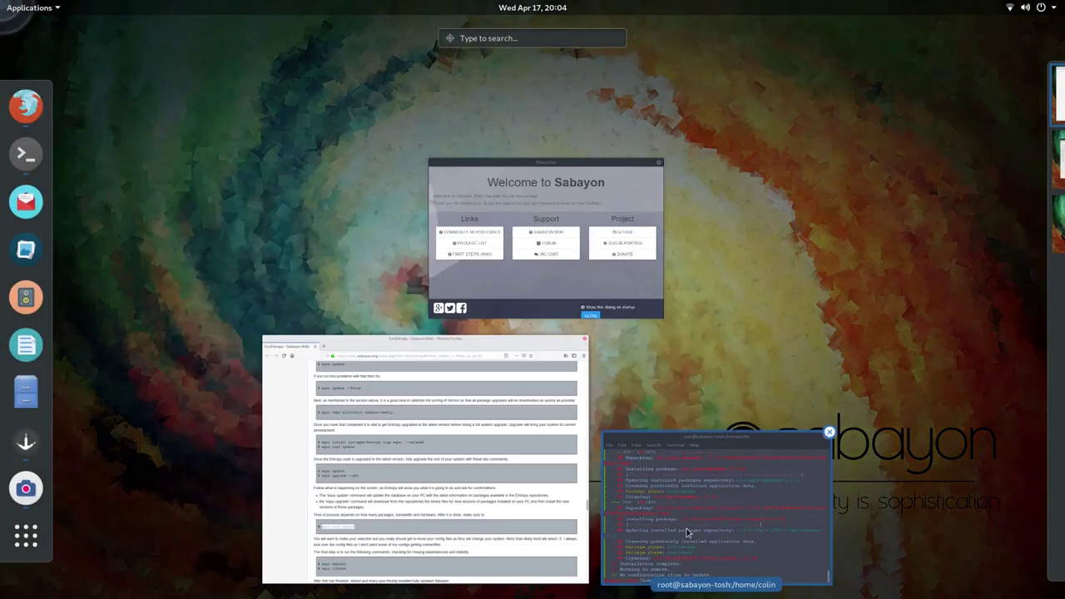
{"action": "left_click", "coordinate": [718, 507]}
{"action": "right_click", "coordinate": [369, 282]}
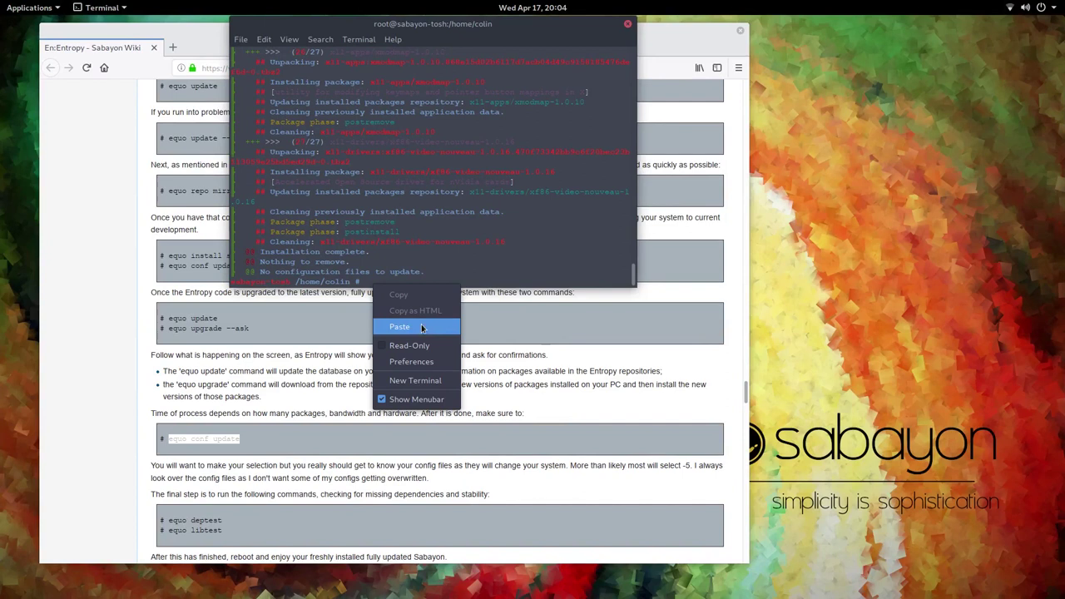
{"action": "left_click", "coordinate": [422, 328]}
{"action": "key", "text": "Return"}
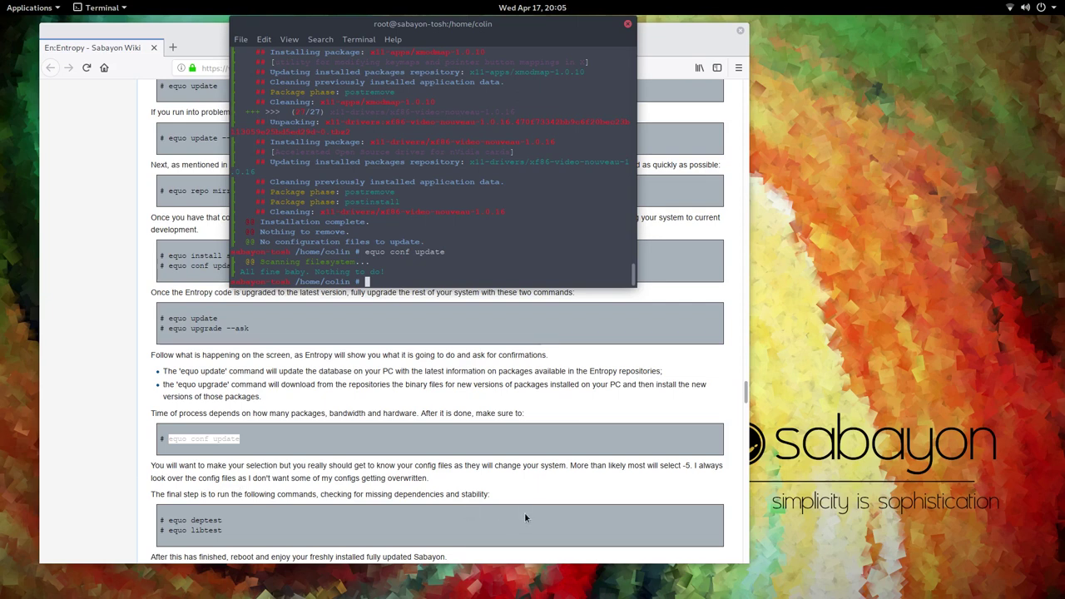
- Copy equo deptest from the wiki's final-step commands and run it at the root prompt to check for missing dependencies
{"action": "scroll", "coordinate": [300, 435], "scroll_direction": "down", "scroll_amount": 2}
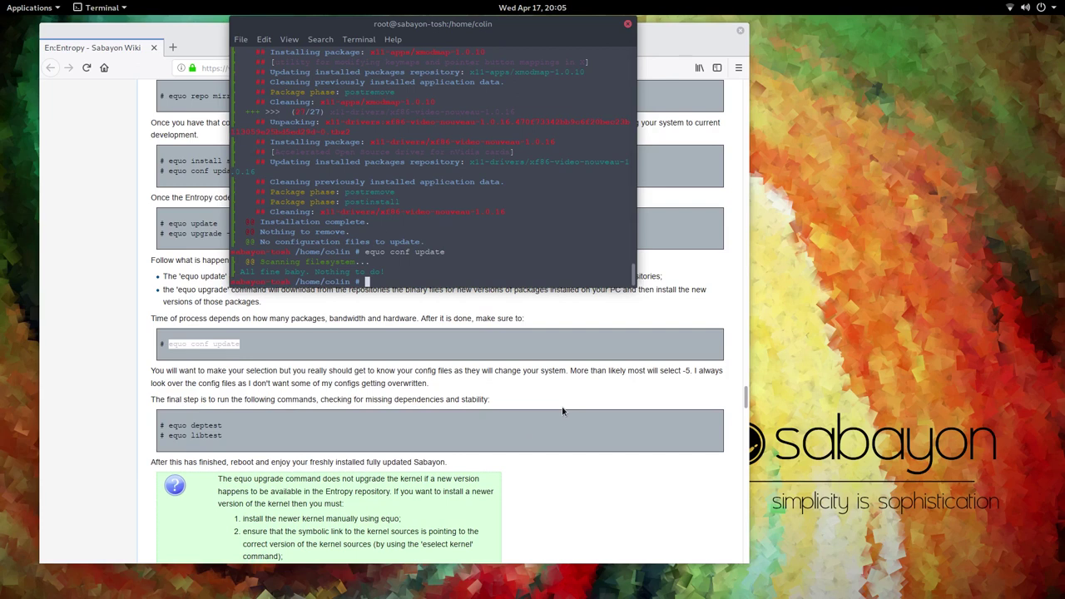
{"action": "left_click", "coordinate": [169, 428]}
{"action": "left_click_drag", "start_coordinate": [169, 428], "coordinate": [227, 426]}
{"action": "left_click", "coordinate": [194, 426]}
{"action": "right_click", "coordinate": [207, 425]}
{"action": "left_click", "coordinate": [234, 434]}
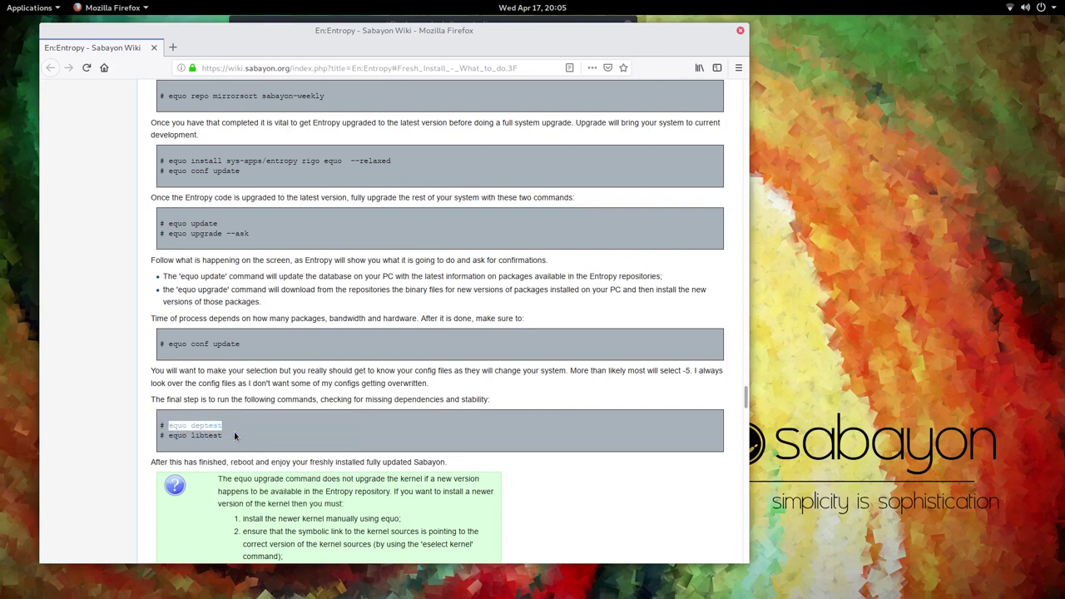
{"action": "mouse_move", "coordinate": [2, 1]}
{"action": "left_click", "coordinate": [646, 520]}
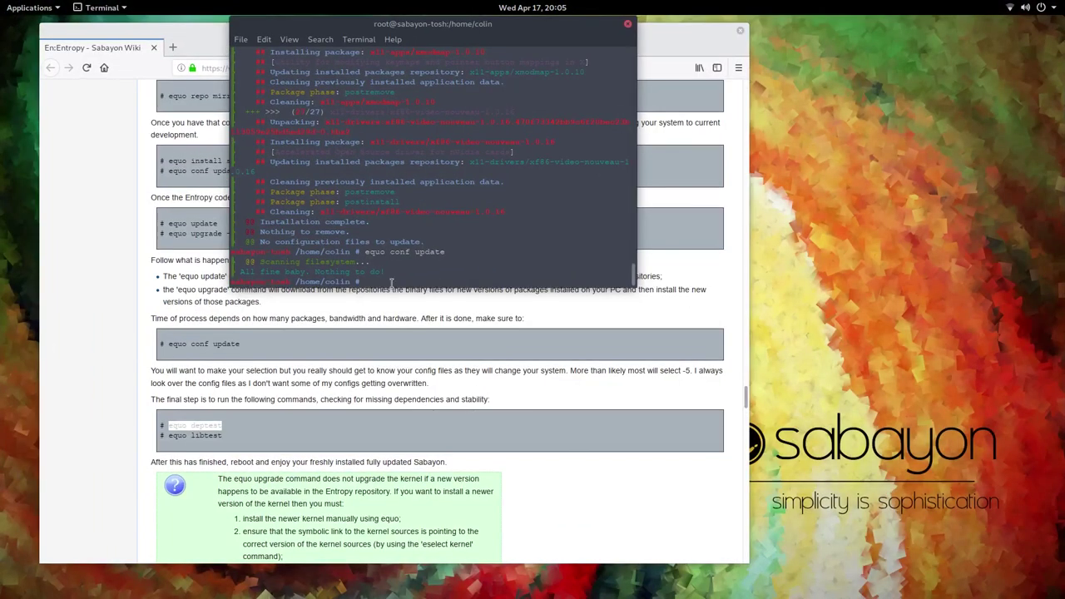
{"action": "right_click", "coordinate": [384, 275]}
{"action": "left_click", "coordinate": [431, 322]}
{"action": "key", "text": "Return"}
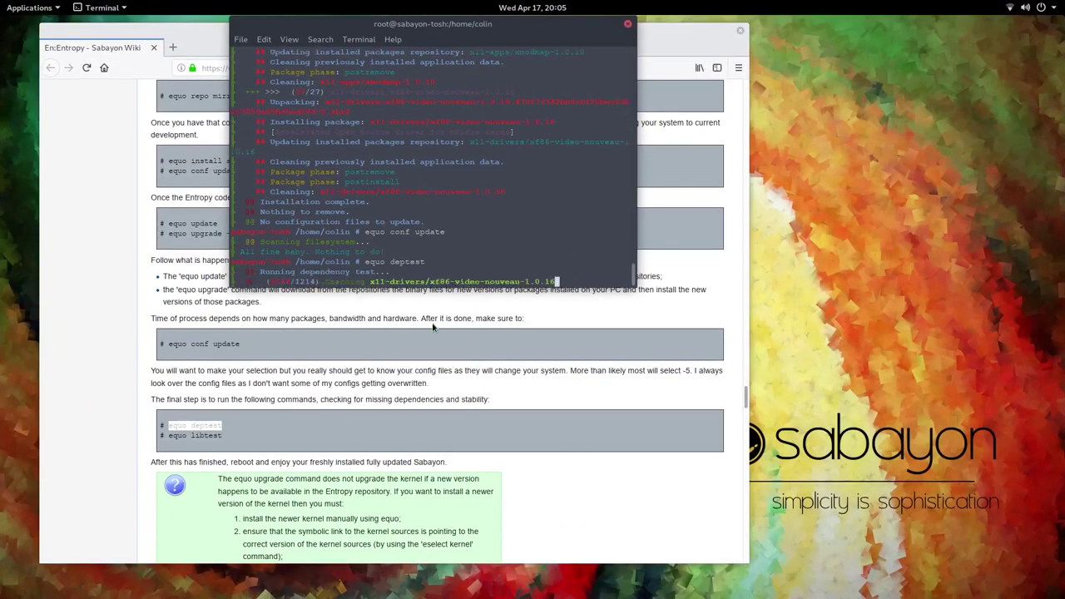
- Copy equo libtest from the wiki and run it at the root prompt to check for broken libraries
{"action": "left_click", "coordinate": [170, 434]}
{"action": "left_click_drag", "start_coordinate": [169, 435], "coordinate": [253, 436]}
{"action": "right_click", "coordinate": [205, 438]}
{"action": "left_click", "coordinate": [223, 446]}
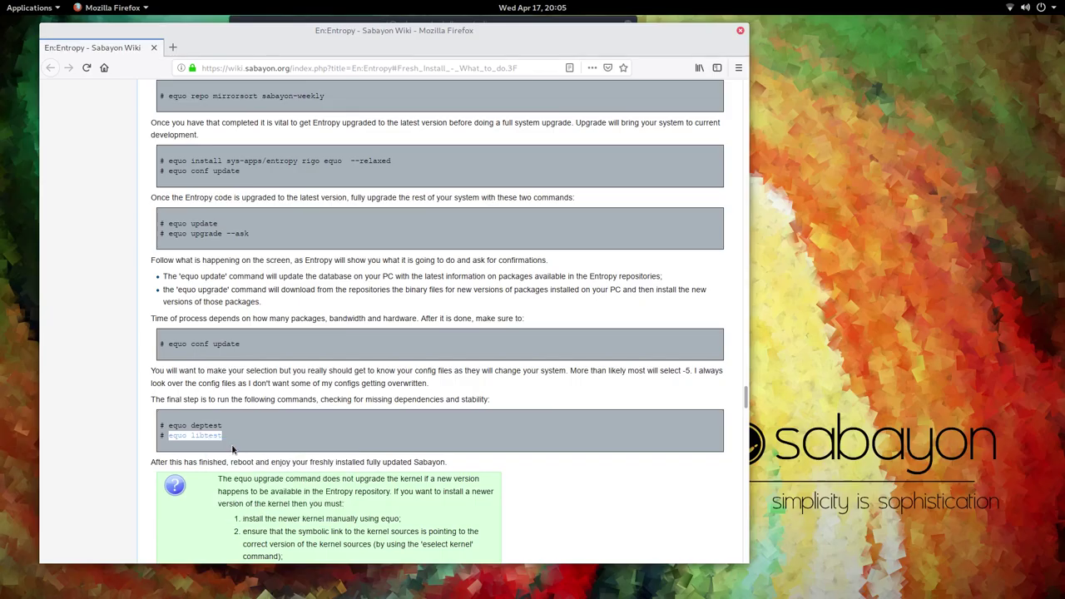
{"action": "key", "text": "super"}
{"action": "left_click", "coordinate": [716, 524]}
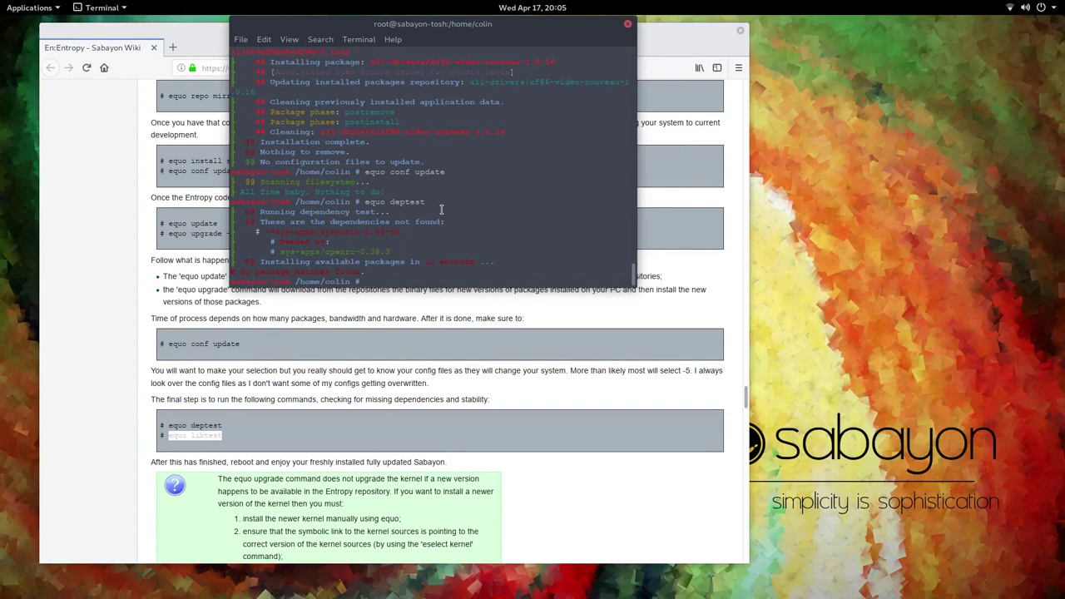
{"action": "right_click", "coordinate": [401, 283]}
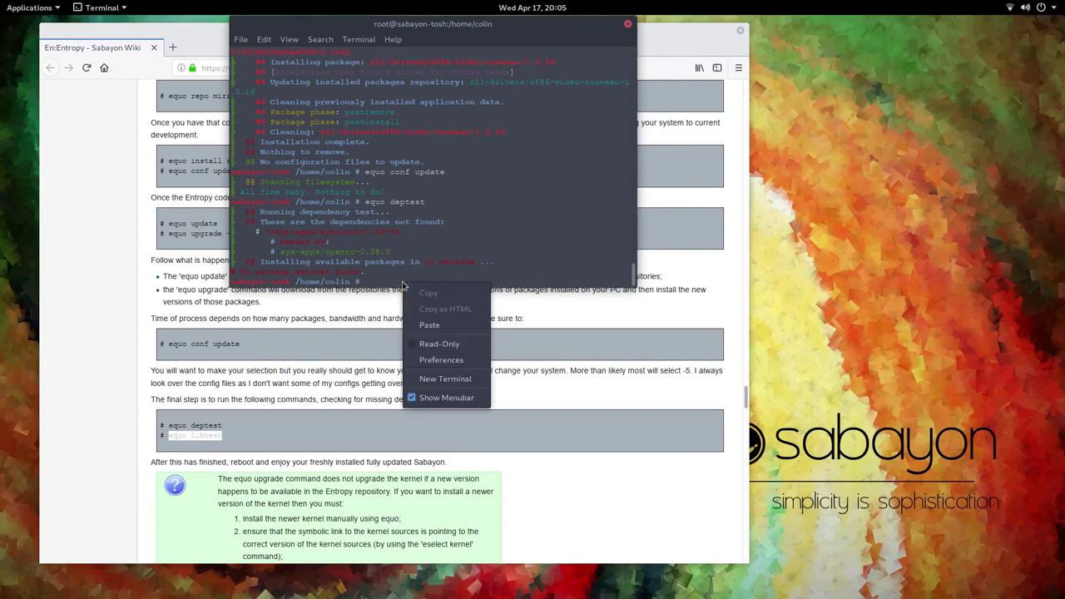
{"action": "left_click", "coordinate": [429, 325]}
{"action": "key", "text": "Return"}
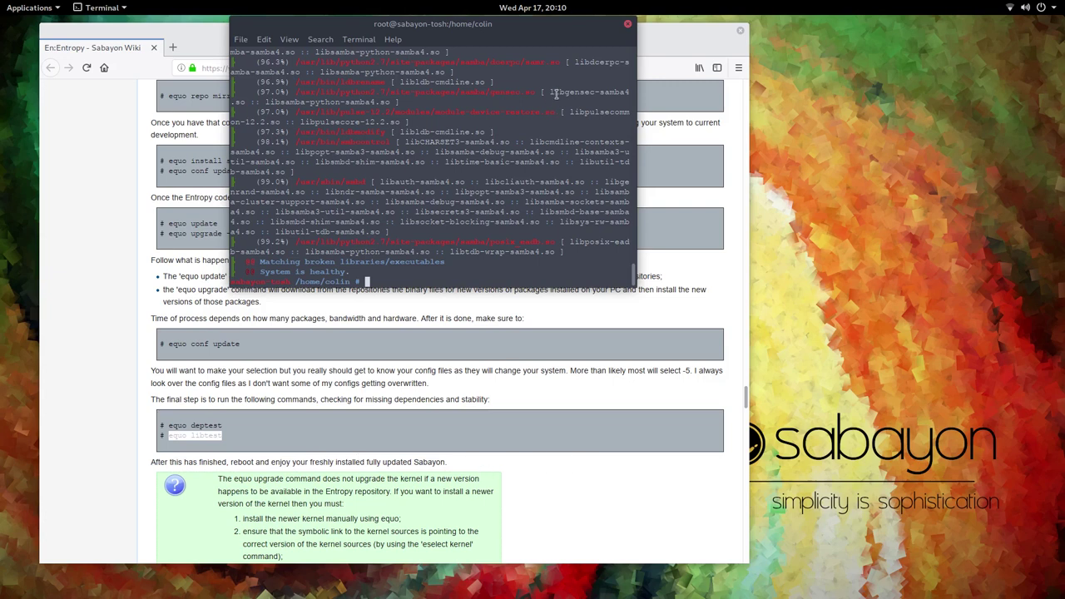
- Close the terminal despite its running process, and close the Firefox window with the Sabayon wiki
{"action": "left_click", "coordinate": [627, 24]}
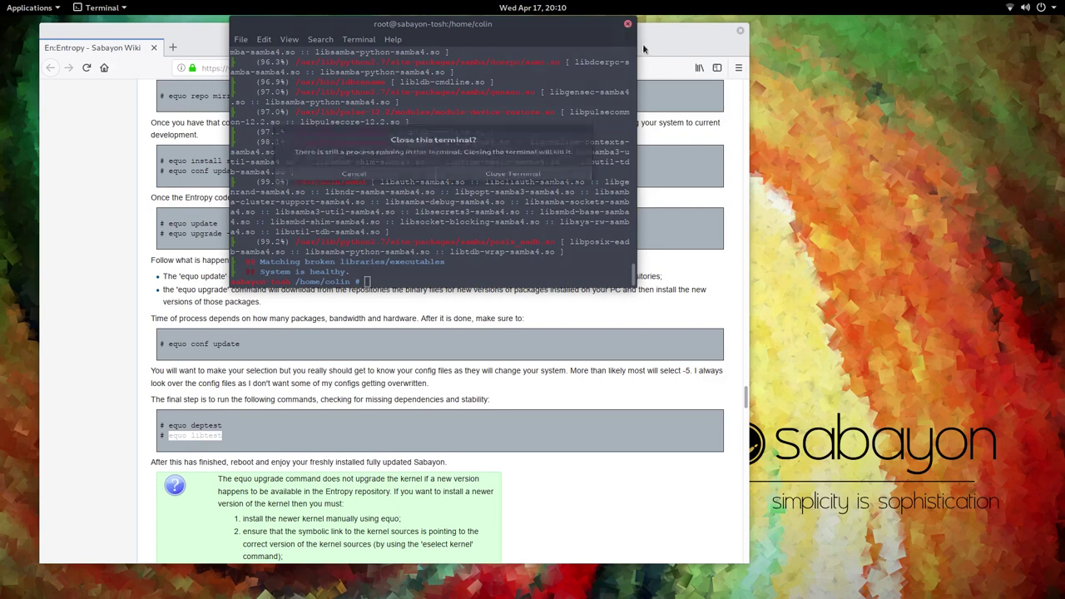
{"action": "left_click", "coordinate": [510, 181]}
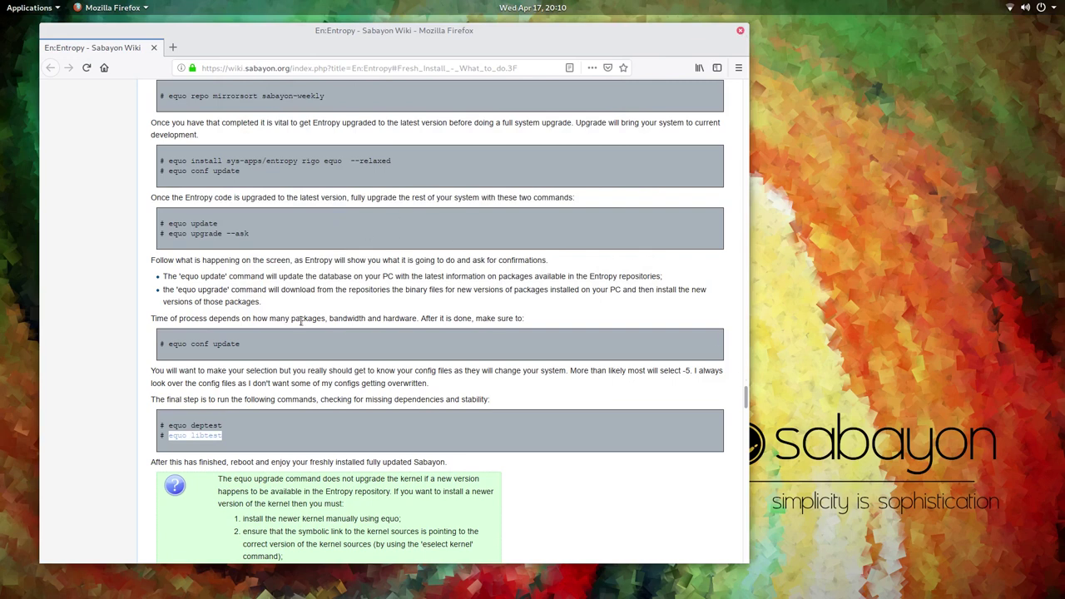
{"action": "scroll", "coordinate": [301, 320], "scroll_direction": "up", "scroll_amount": 1}
{"action": "scroll", "coordinate": [302, 321], "scroll_direction": "up", "scroll_amount": 10}
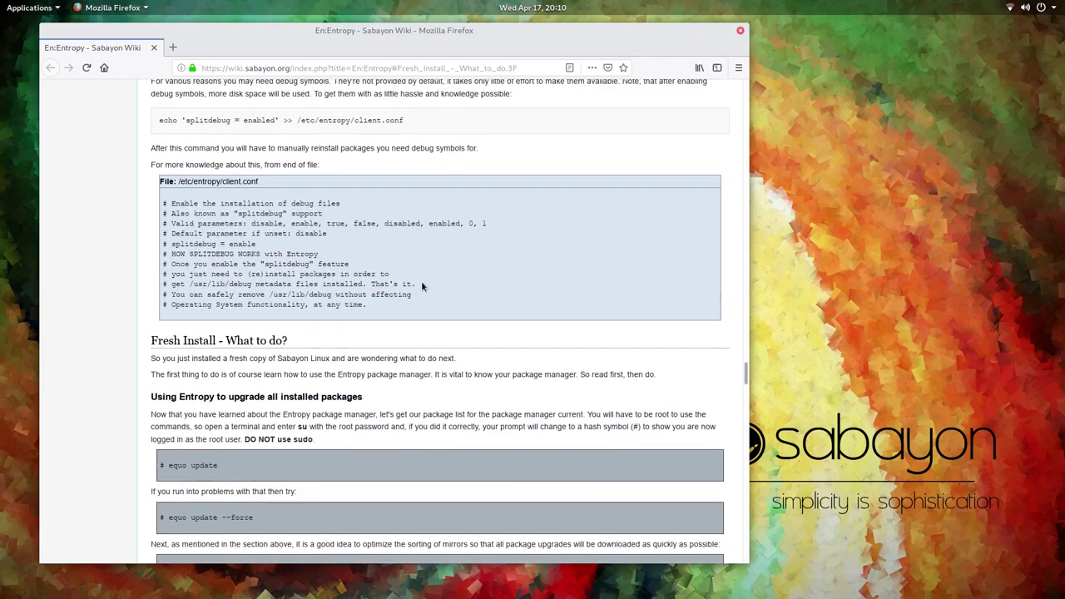
{"action": "scroll", "coordinate": [420, 280], "scroll_direction": "down", "scroll_amount": 5}
{"action": "scroll", "coordinate": [422, 285], "scroll_direction": "down", "scroll_amount": 2}
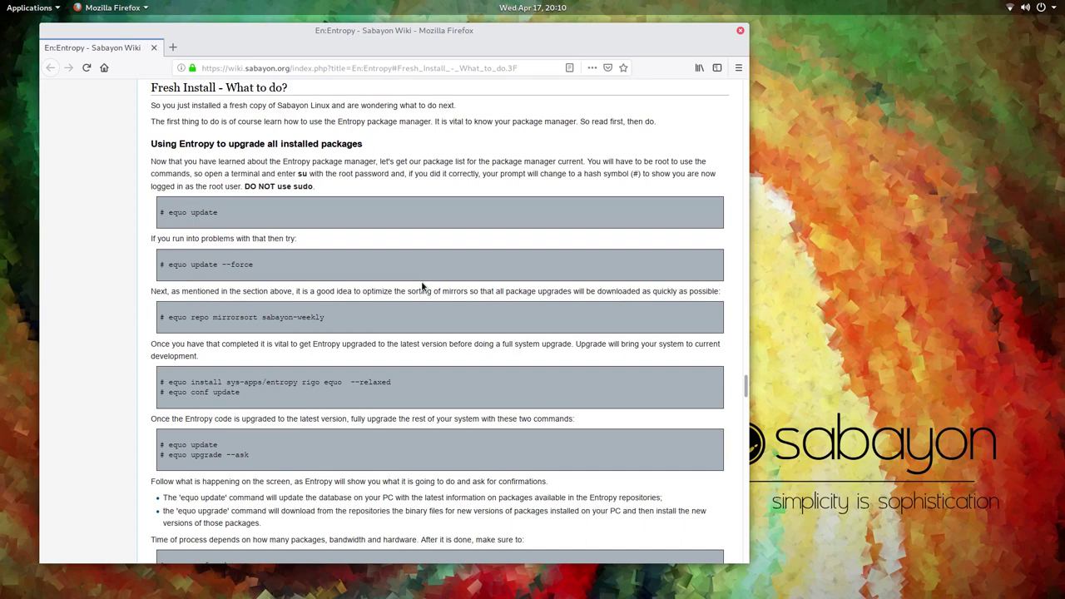
{"action": "scroll", "coordinate": [465, 325], "scroll_direction": "down", "scroll_amount": 7}
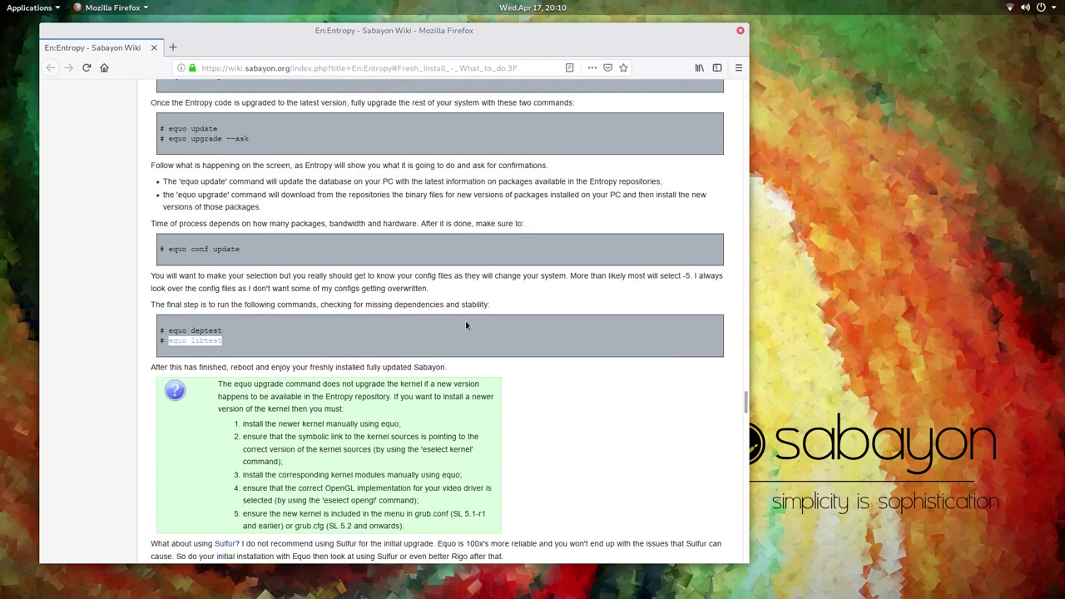
{"action": "scroll", "coordinate": [465, 325], "scroll_direction": "down", "scroll_amount": 3}
{"action": "scroll", "coordinate": [465, 325], "scroll_direction": "up", "scroll_amount": 7}
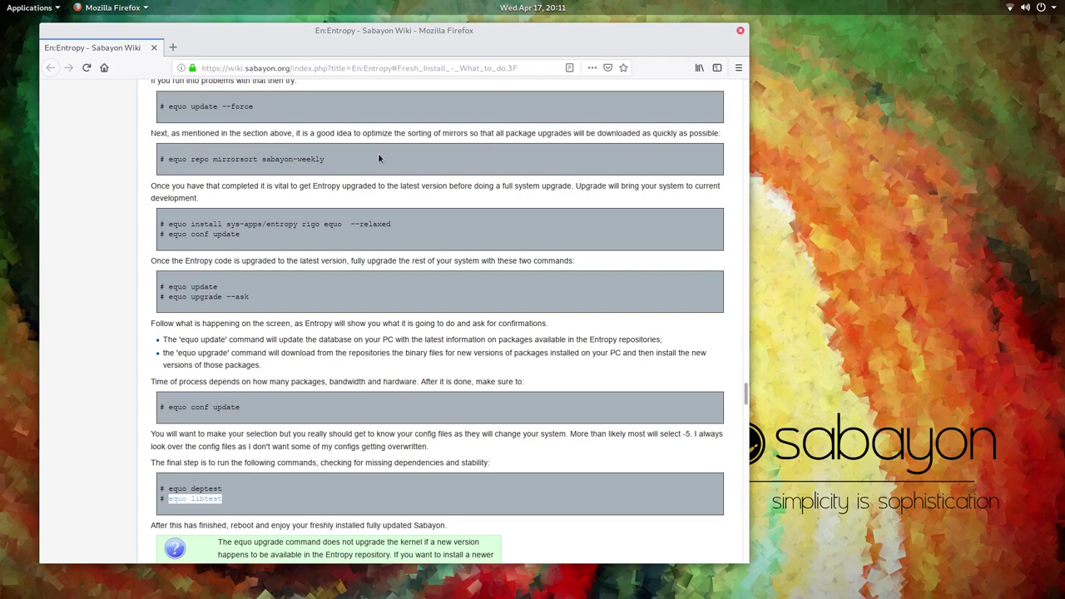
{"action": "left_click", "coordinate": [740, 34]}
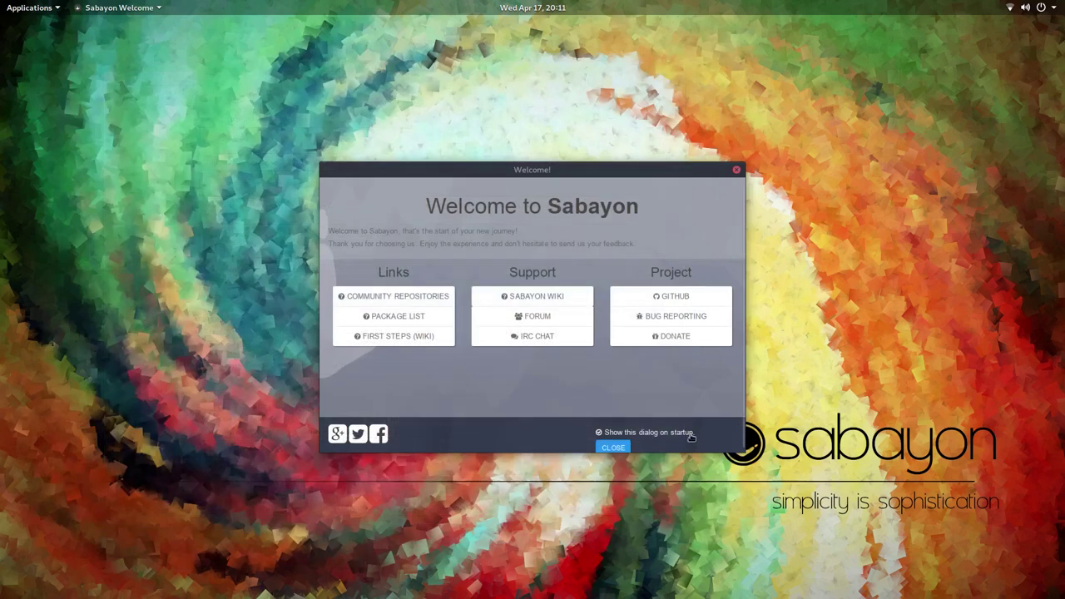
- Stop the Welcome to Sabayon dialog from showing on startup and close it
{"action": "left_click", "coordinate": [599, 432]}
{"action": "left_click", "coordinate": [736, 170]}
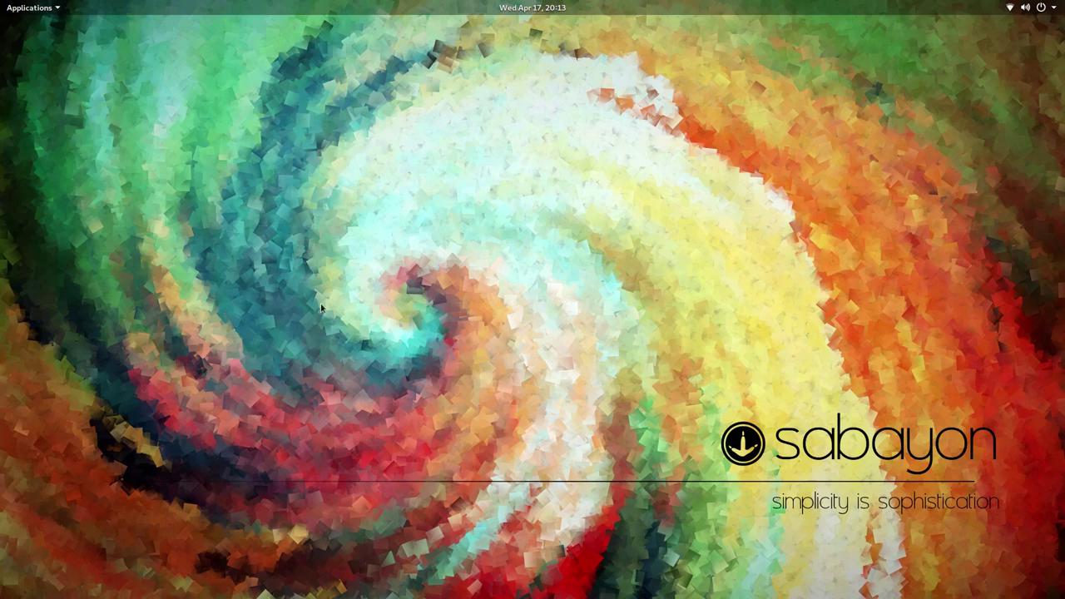
- View the favorites in the Applications menu and the dock and workspaces in the Activities overview
{"action": "left_click", "coordinate": [30, 9]}
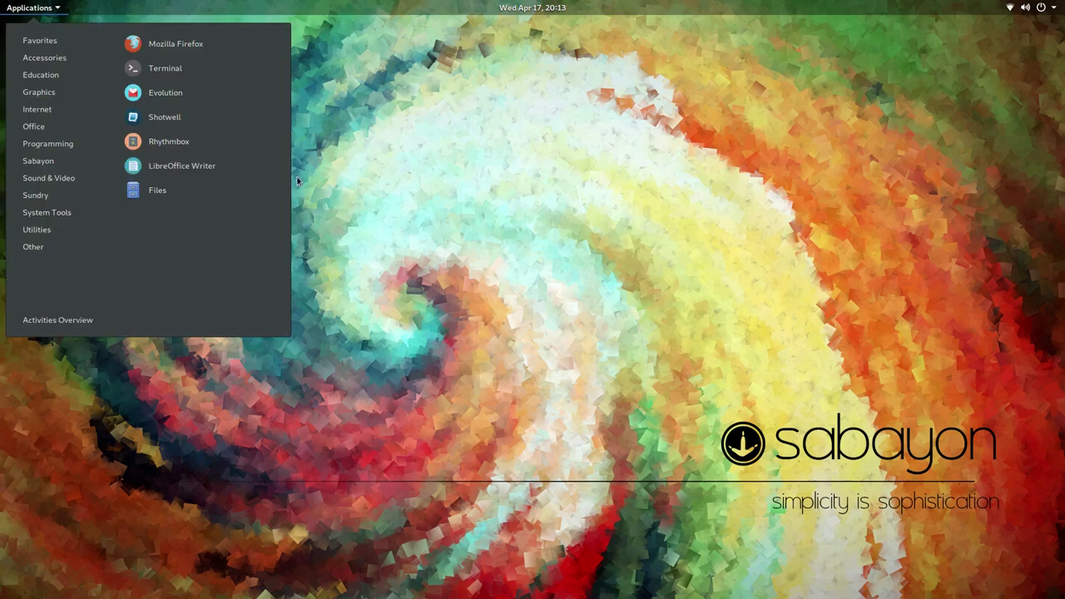
{"action": "left_click", "coordinate": [20, 10]}
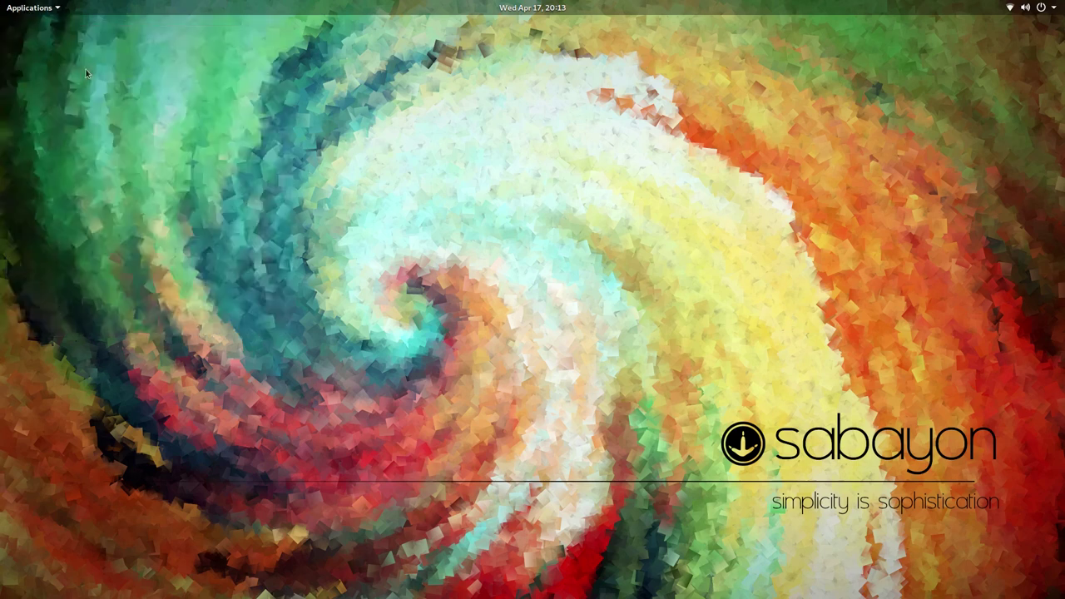
{"action": "mouse_move", "coordinate": [1, 1]}
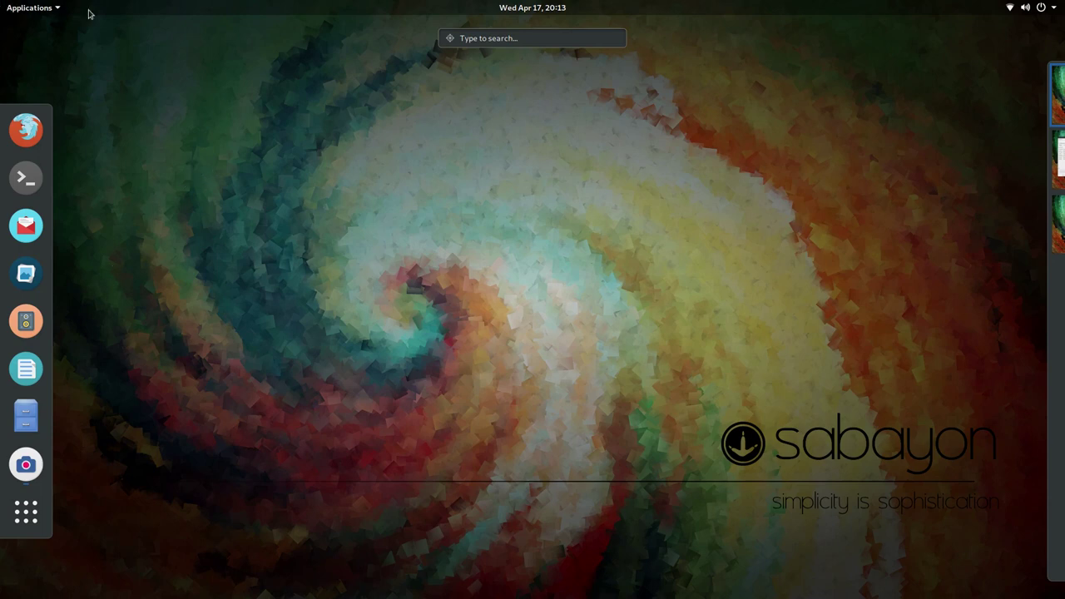
{"action": "left_click", "coordinate": [28, 10]}
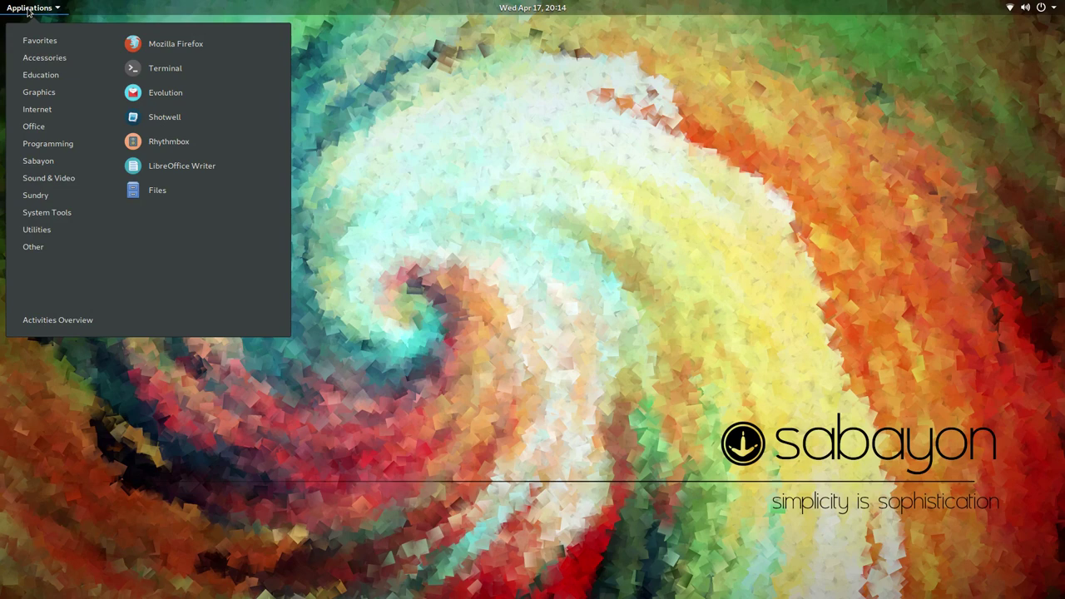
{"action": "left_click", "coordinate": [27, 10]}
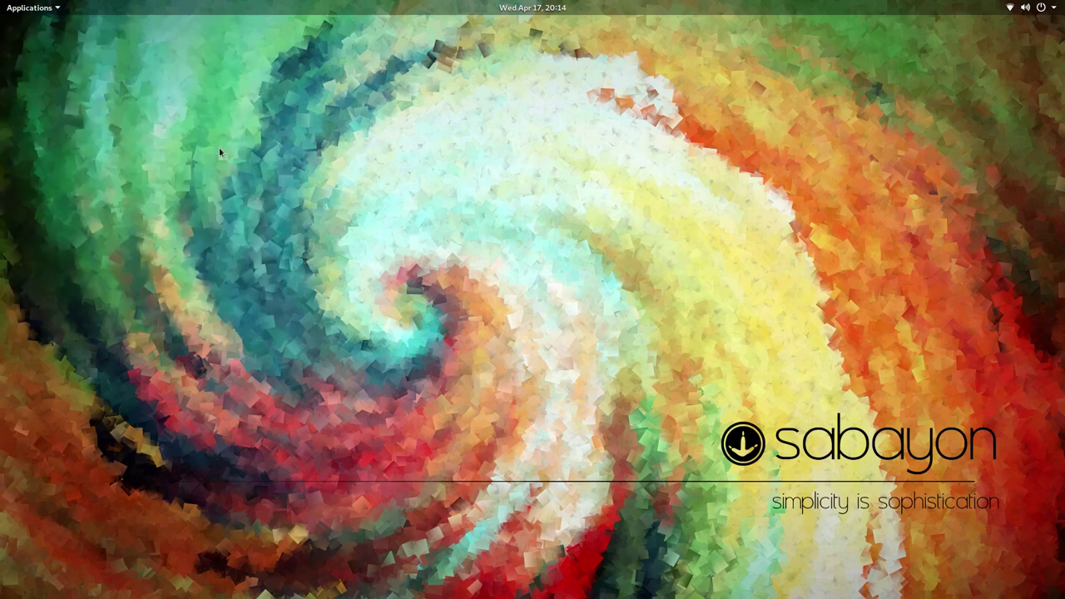
- Look through all four pages of installed applications in the app grid and return to the first page
{"action": "key", "text": "super"}
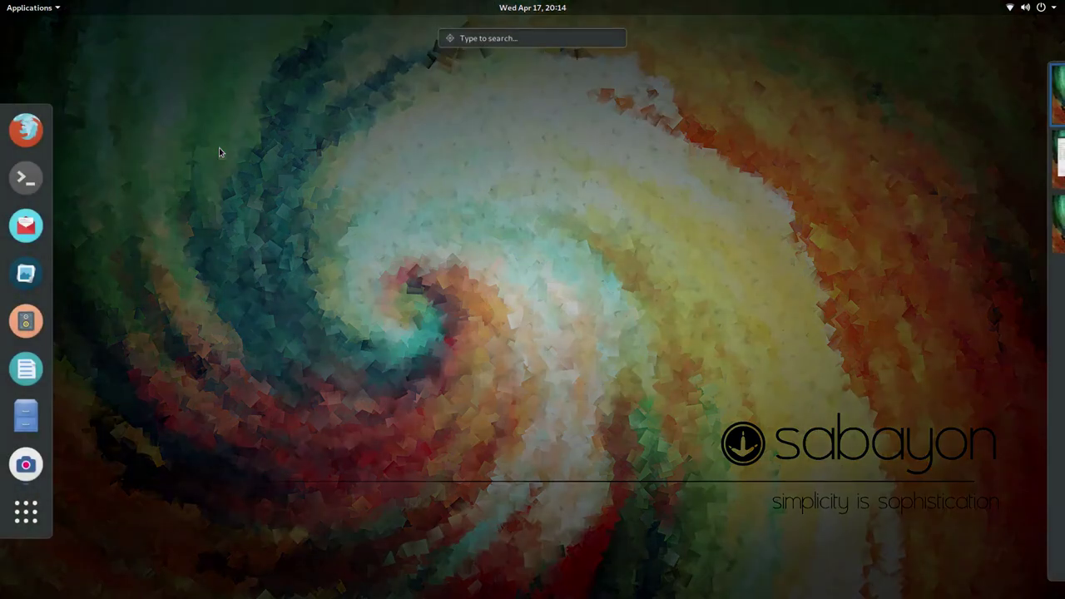
{"action": "left_click", "coordinate": [25, 512]}
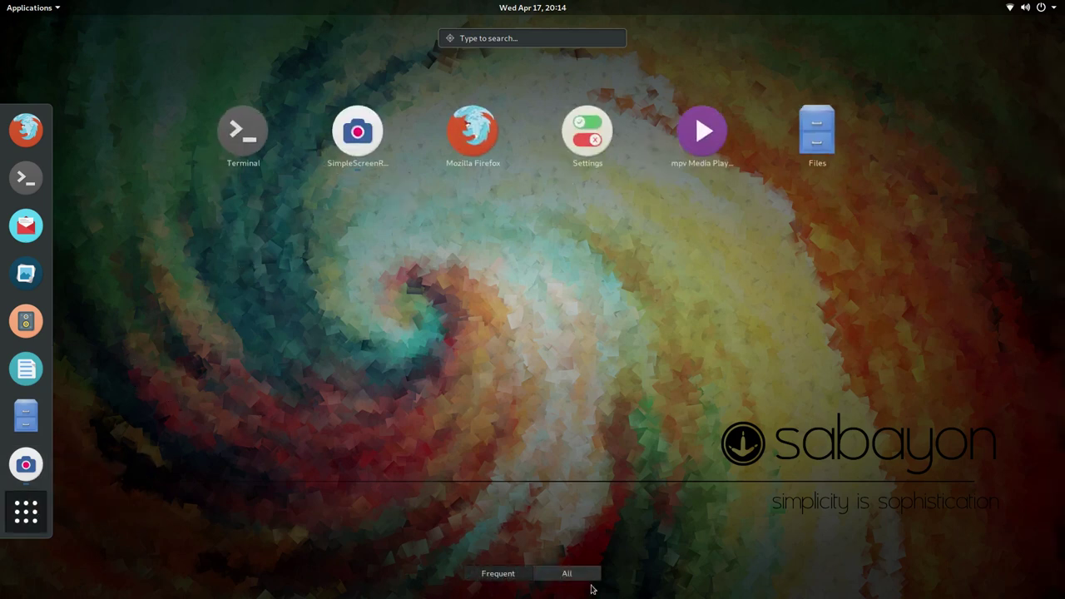
{"action": "left_click", "coordinate": [587, 573]}
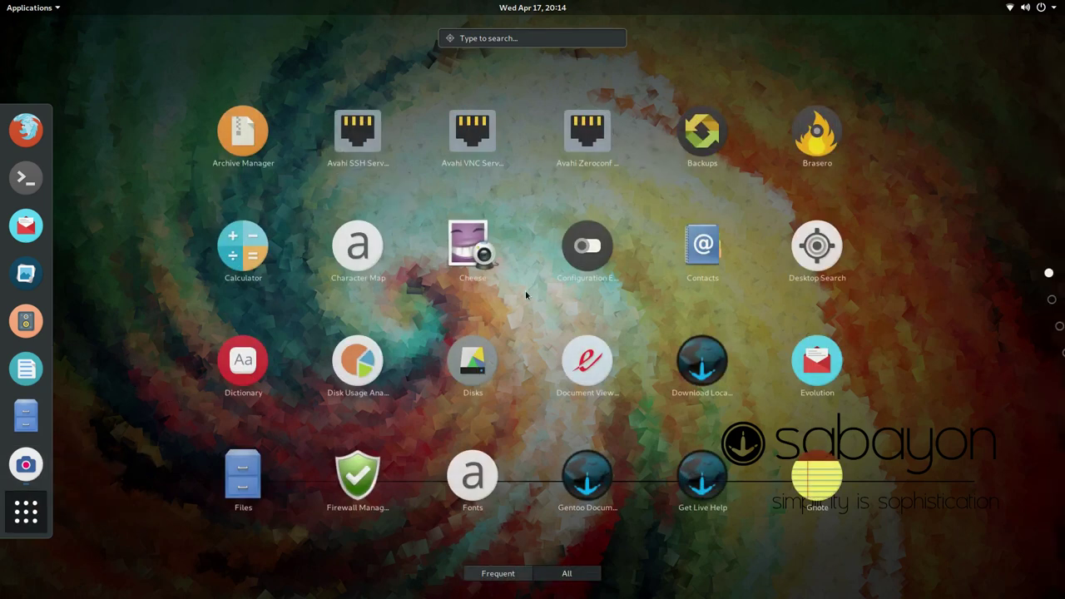
{"action": "left_click", "coordinate": [1049, 300]}
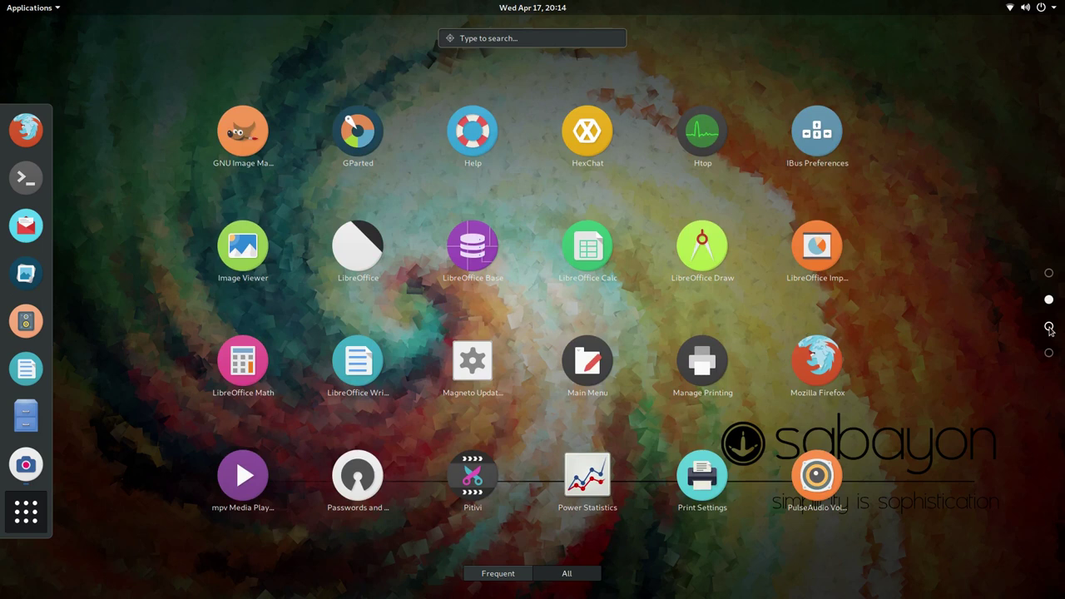
{"action": "left_click", "coordinate": [1048, 327]}
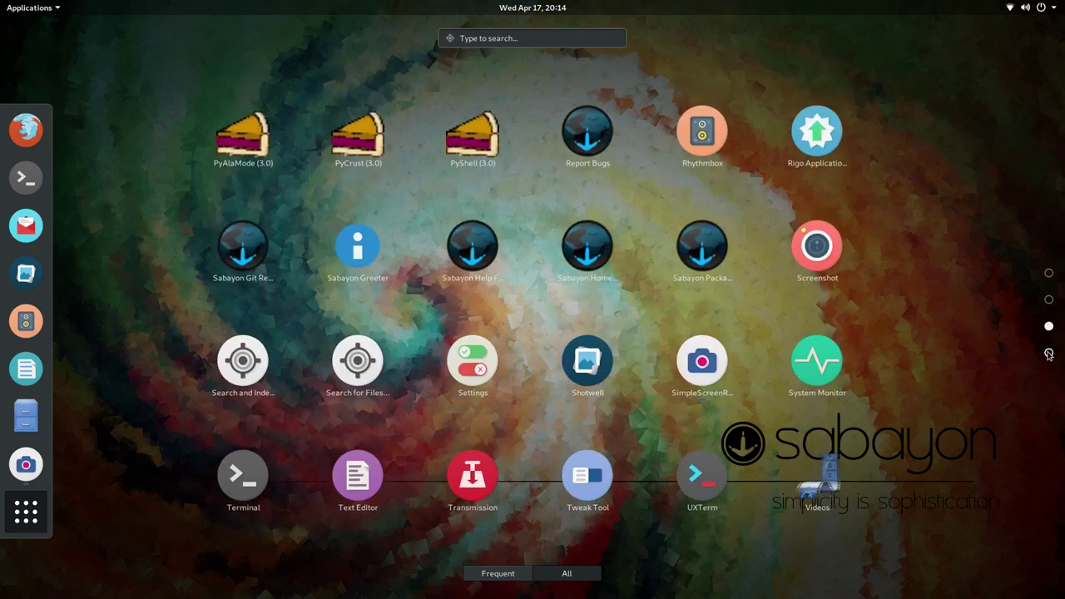
{"action": "left_click", "coordinate": [1049, 355]}
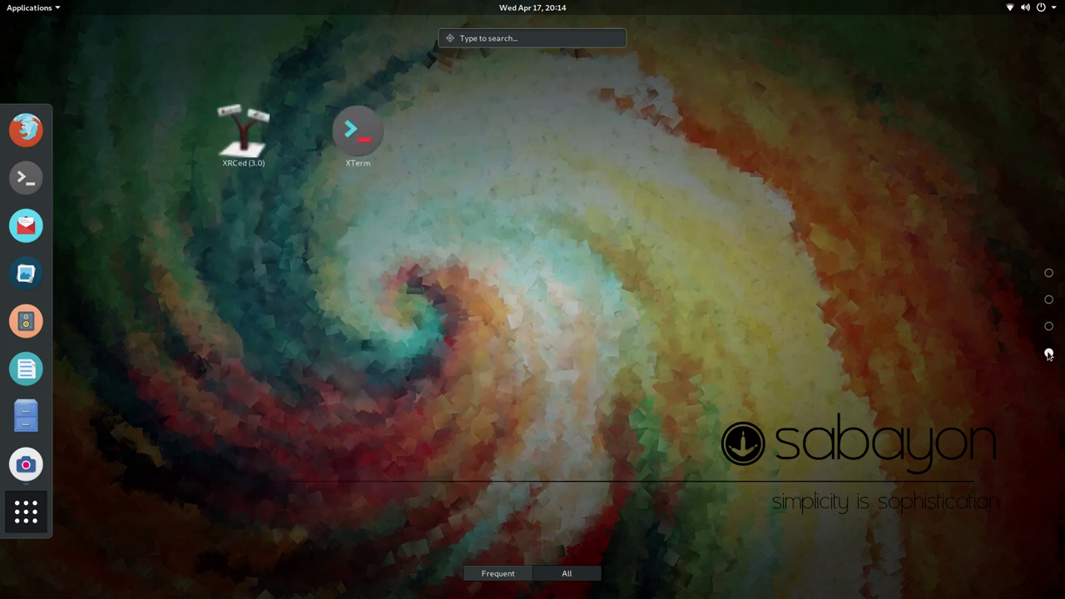
{"action": "left_click", "coordinate": [1049, 273]}
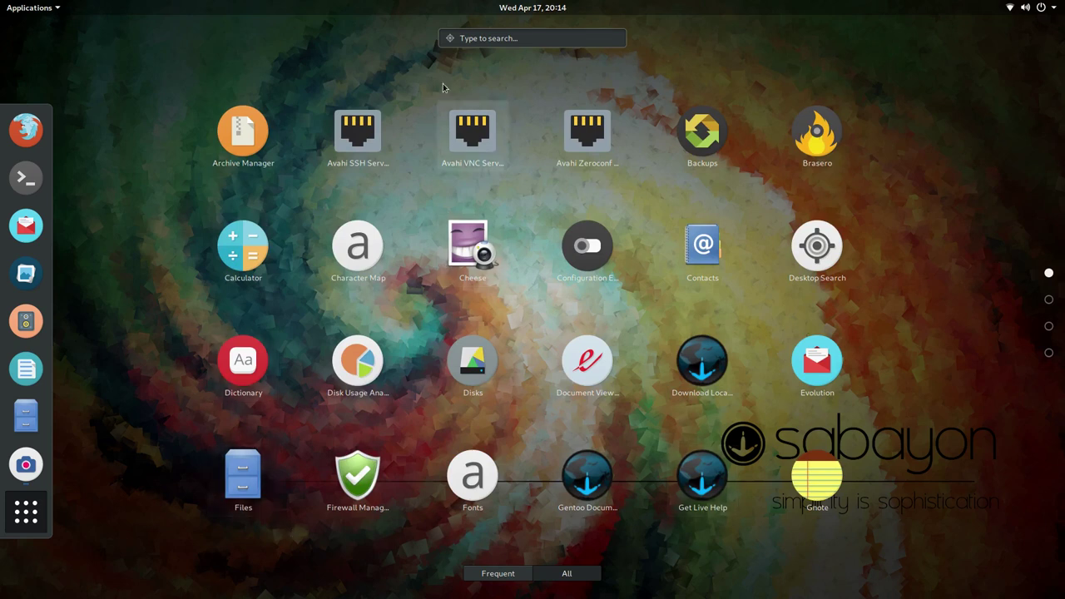
- Examine the programs in the Applications menu category by category, from Favorites through Utilities
{"action": "left_click", "coordinate": [36, 7]}
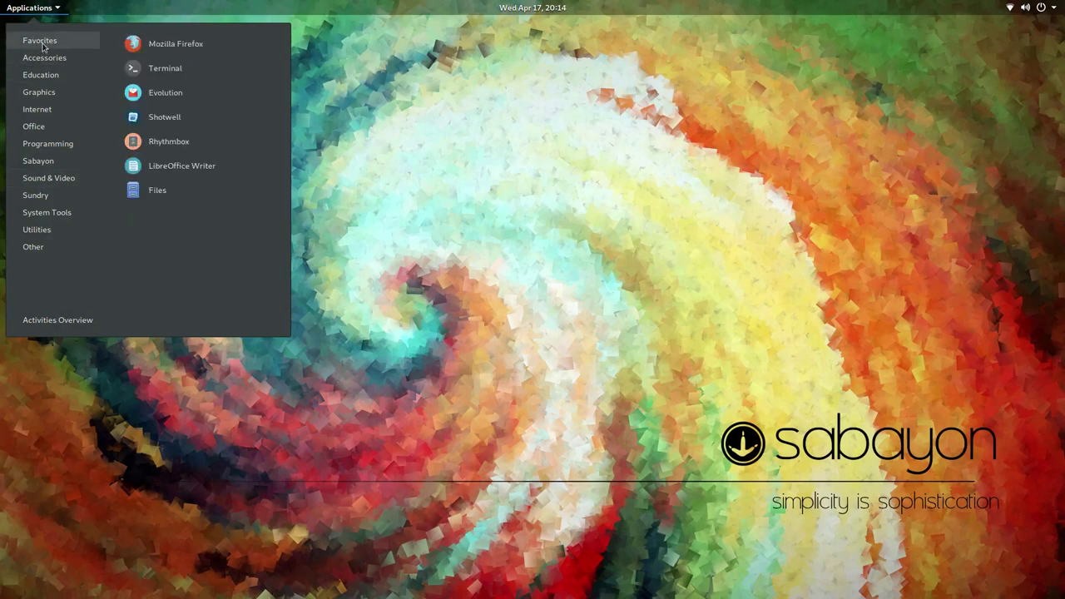
{"action": "mouse_move", "coordinate": [42, 58]}
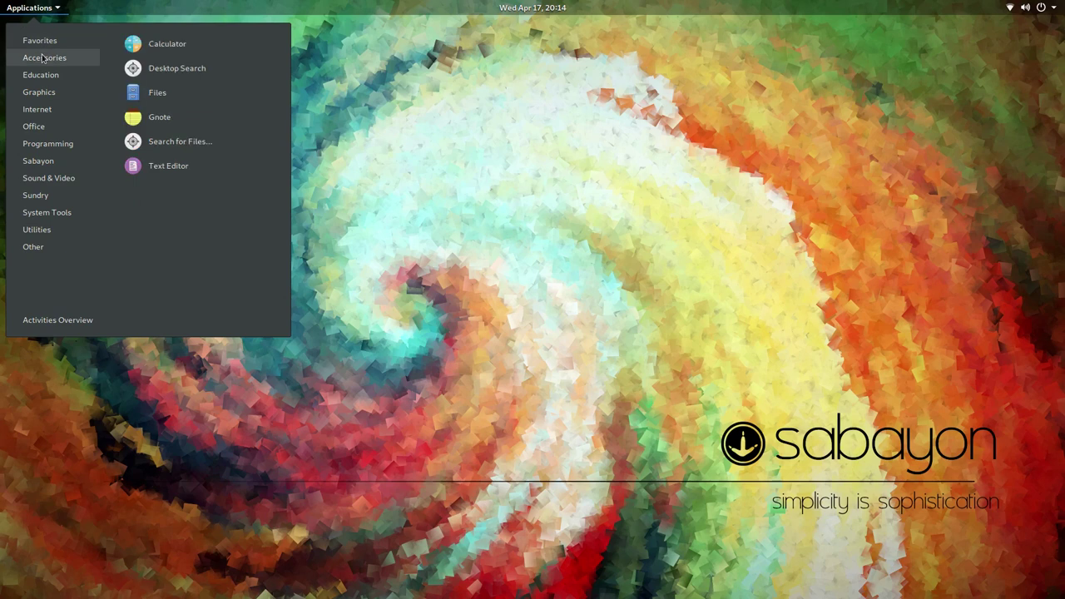
{"action": "mouse_move", "coordinate": [40, 80]}
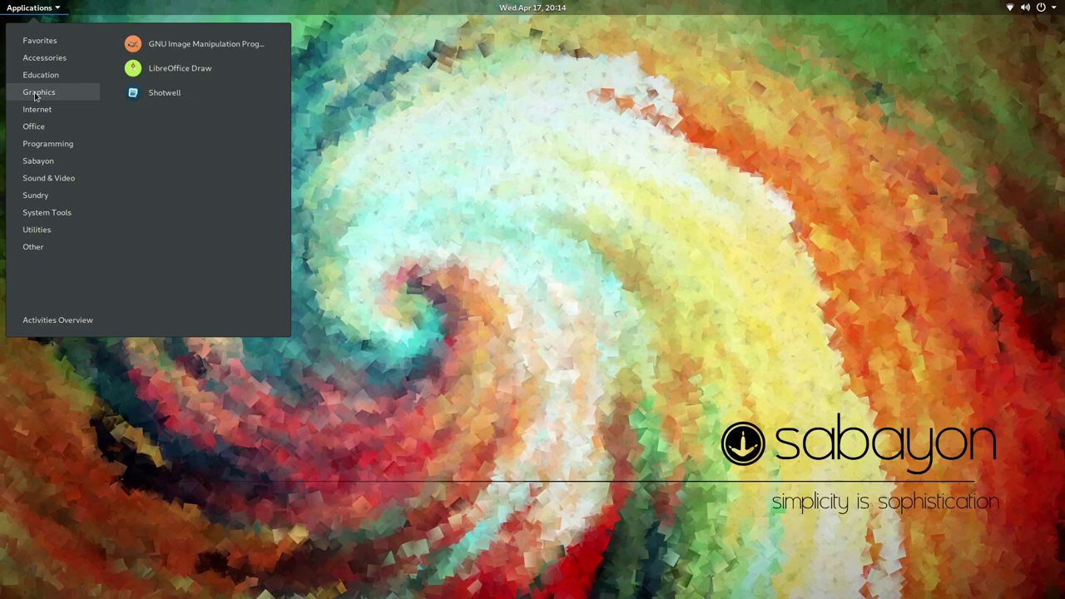
{"action": "mouse_move", "coordinate": [31, 114]}
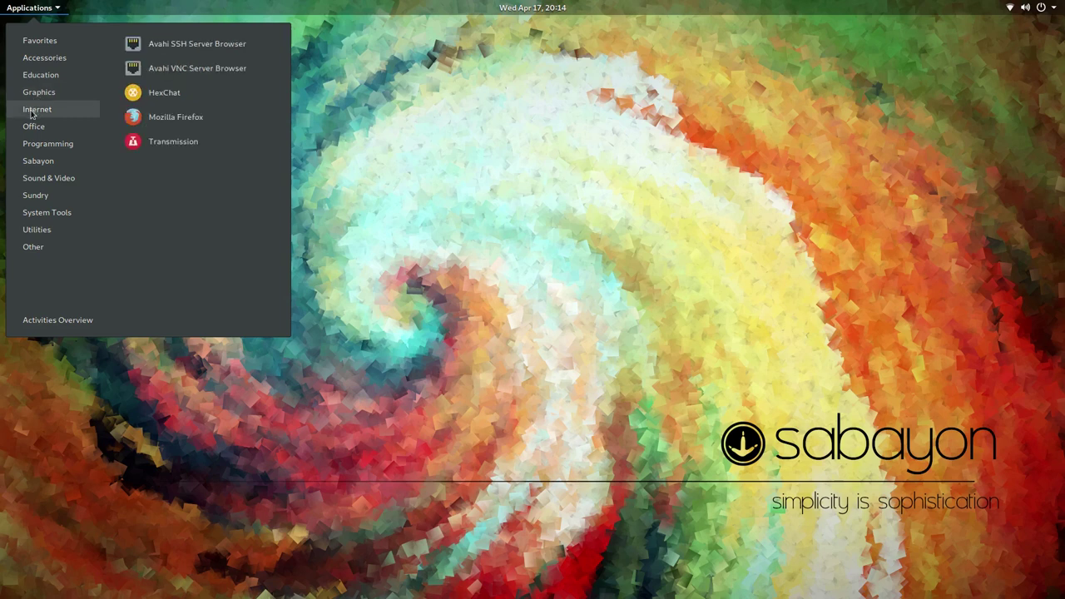
{"action": "mouse_move", "coordinate": [32, 133]}
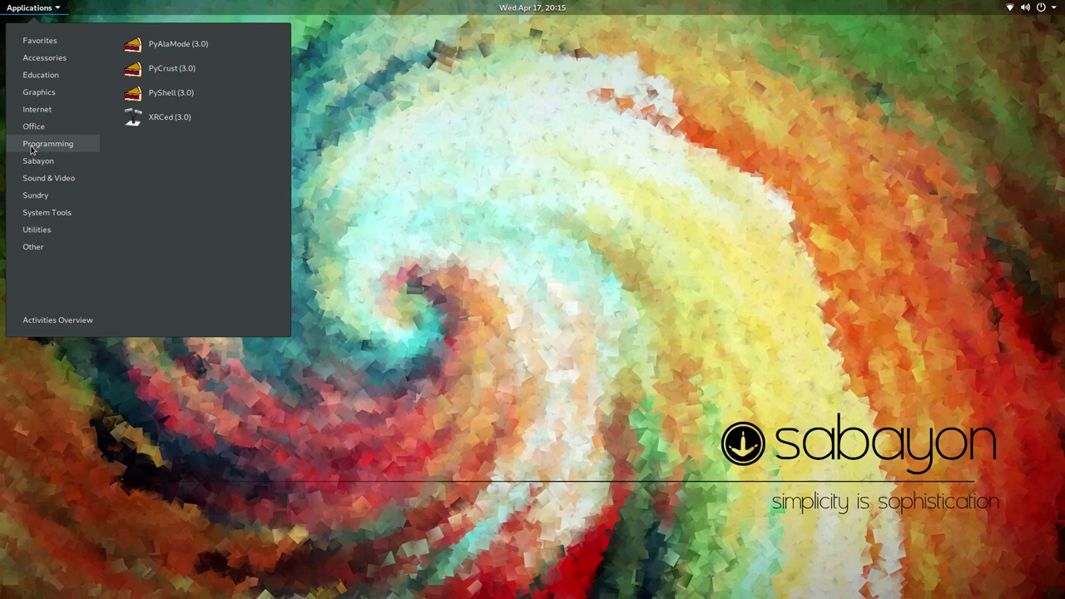
{"action": "mouse_move", "coordinate": [30, 169]}
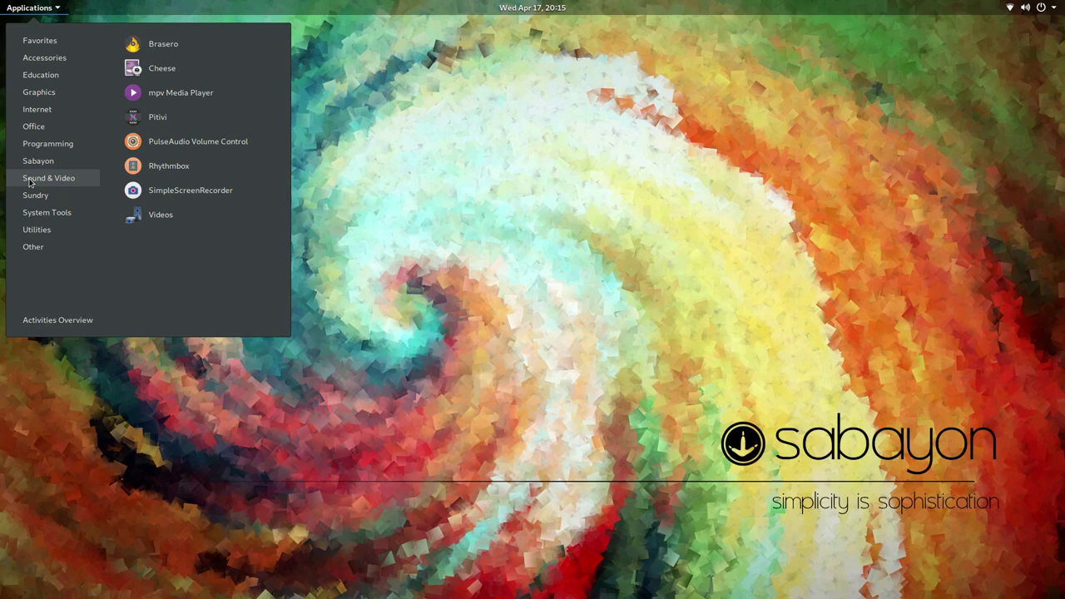
{"action": "mouse_move", "coordinate": [38, 202]}
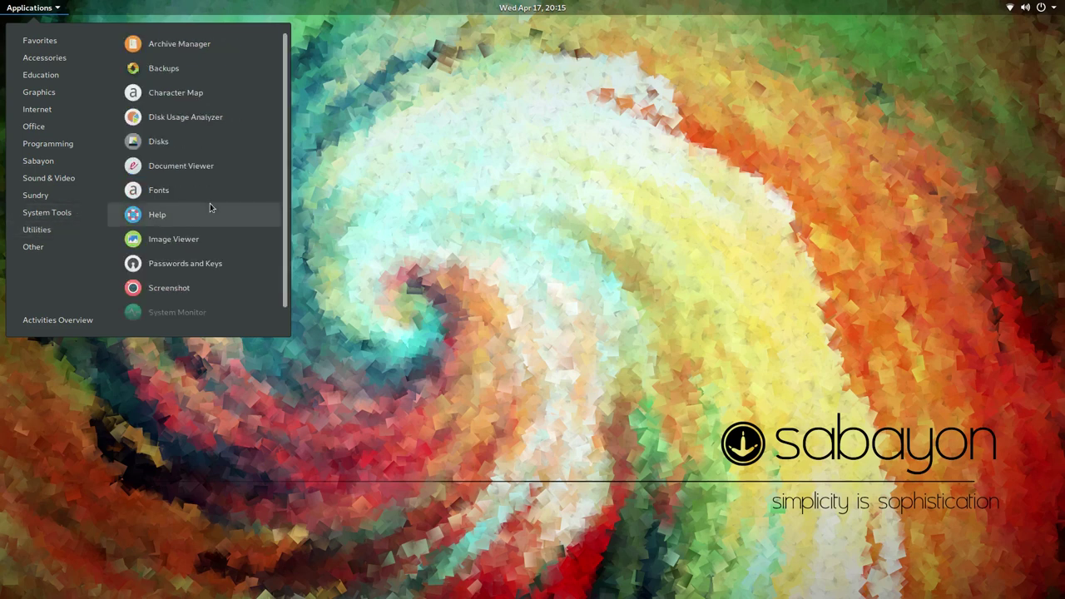
- Check the remaining Utilities, Other and System Tools programs and open the Rigo Application Browser
{"action": "scroll", "coordinate": [209, 207], "scroll_direction": "down", "scroll_amount": 1}
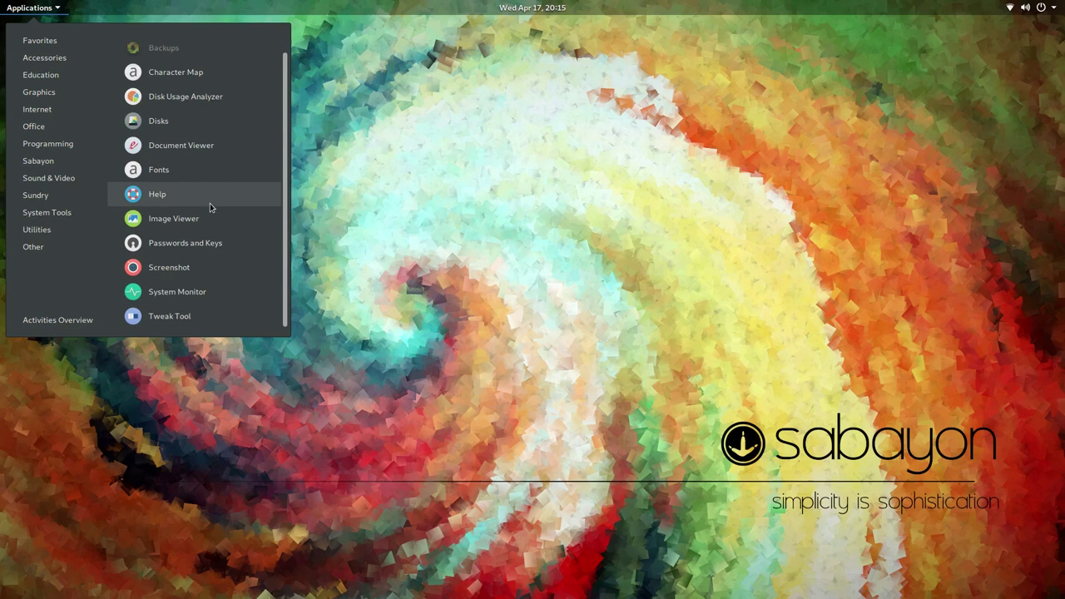
{"action": "scroll", "coordinate": [209, 203], "scroll_direction": "up", "scroll_amount": 1}
{"action": "mouse_move", "coordinate": [35, 249]}
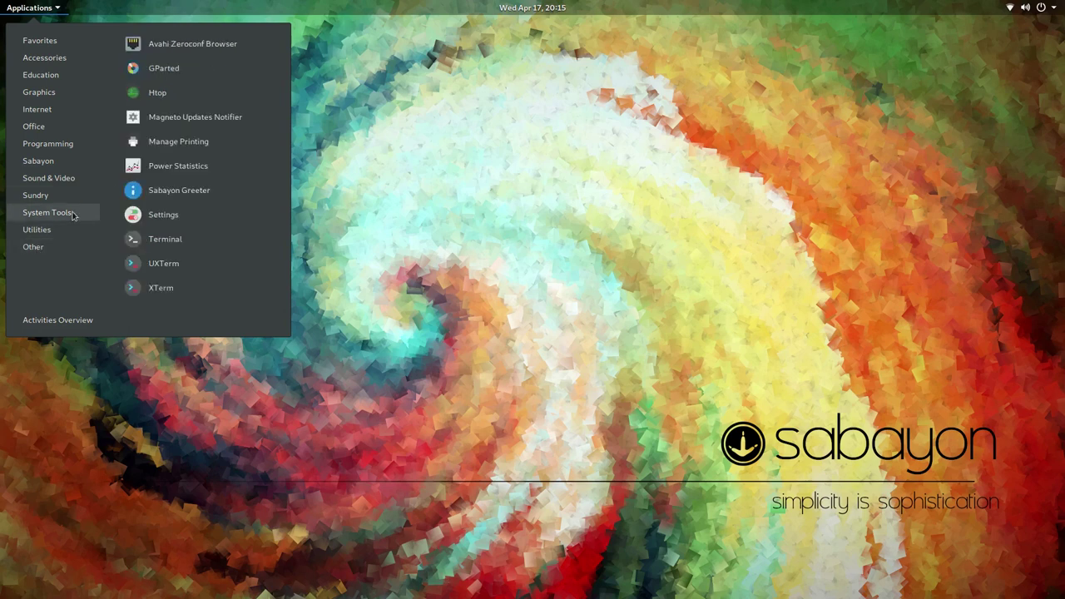
{"action": "left_click", "coordinate": [194, 92]}
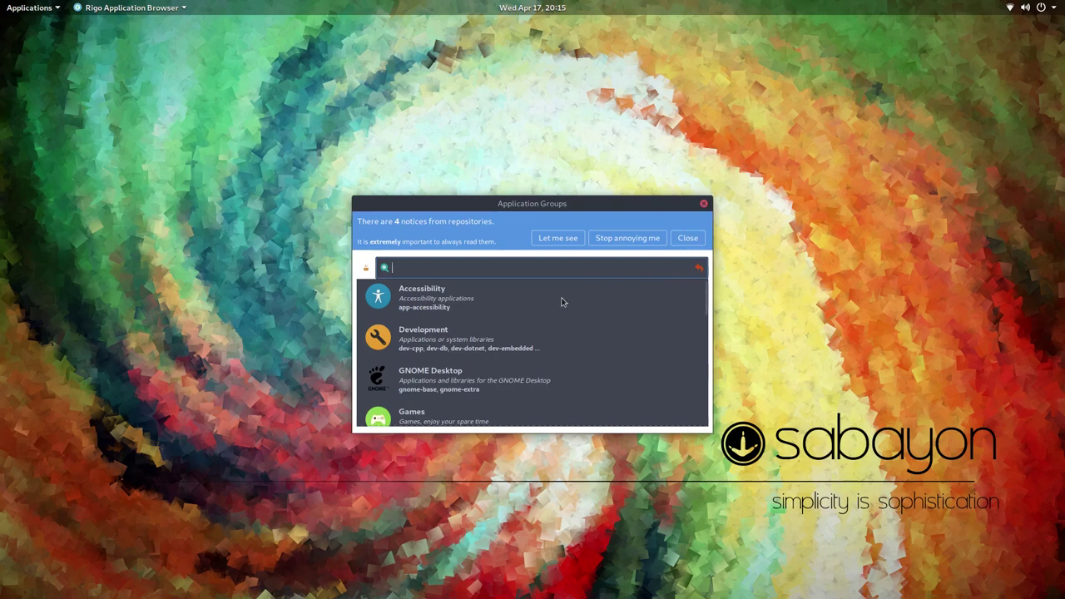
- Display the important notices from the repositories in Rigo and dismiss the notification about them
{"action": "left_click", "coordinate": [567, 239]}
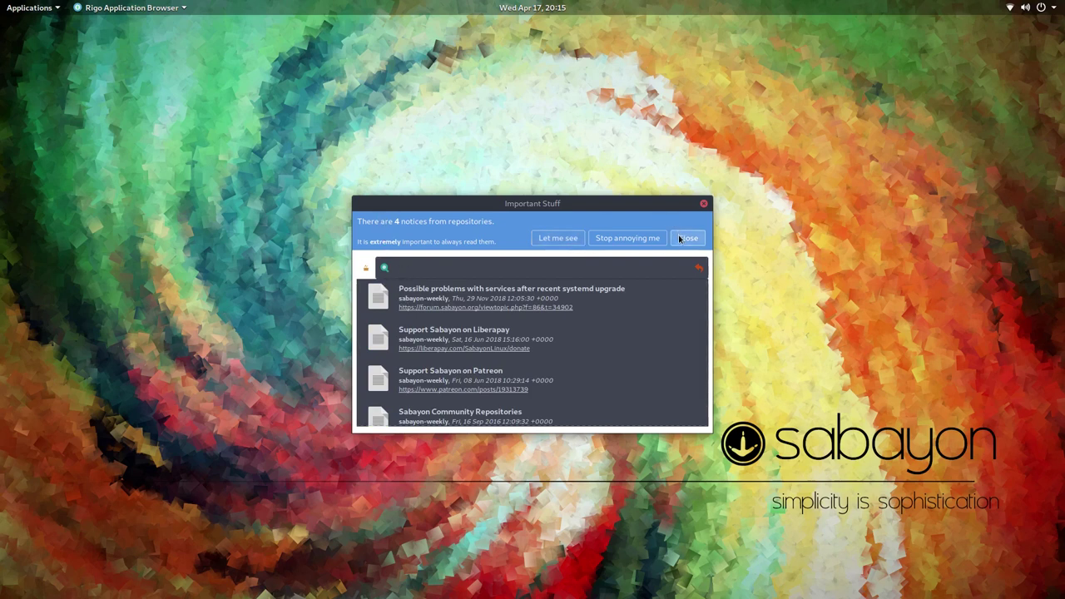
{"action": "left_click", "coordinate": [552, 244]}
{"action": "left_click", "coordinate": [687, 237]}
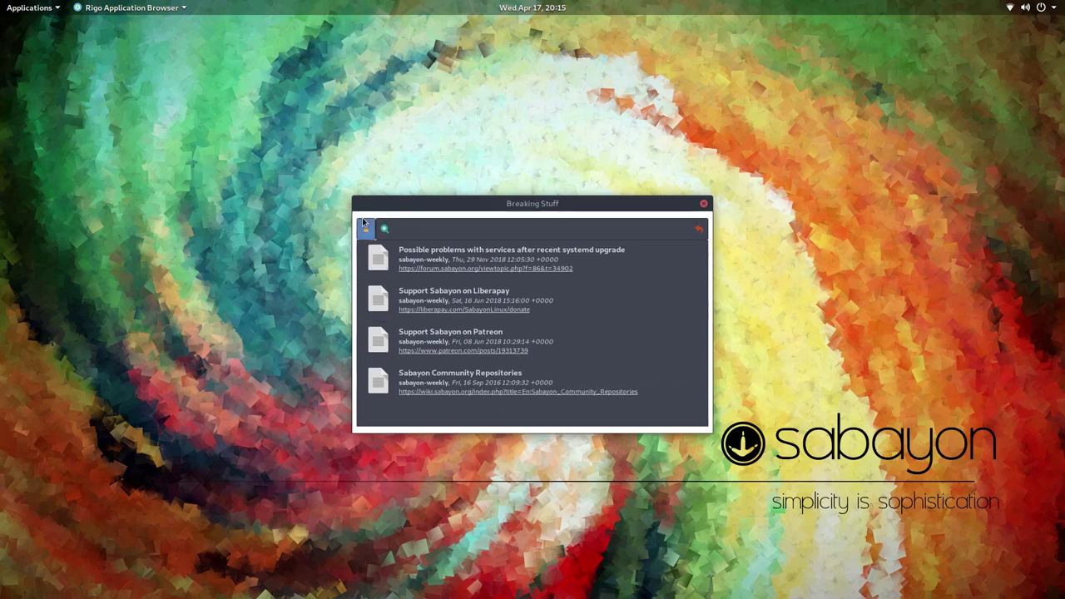
- Examine Rigo's list of actions, from Application Groups to Show Configuration File Updates, and close the application browser
{"action": "scroll", "coordinate": [478, 295], "scroll_direction": "down", "scroll_amount": 5}
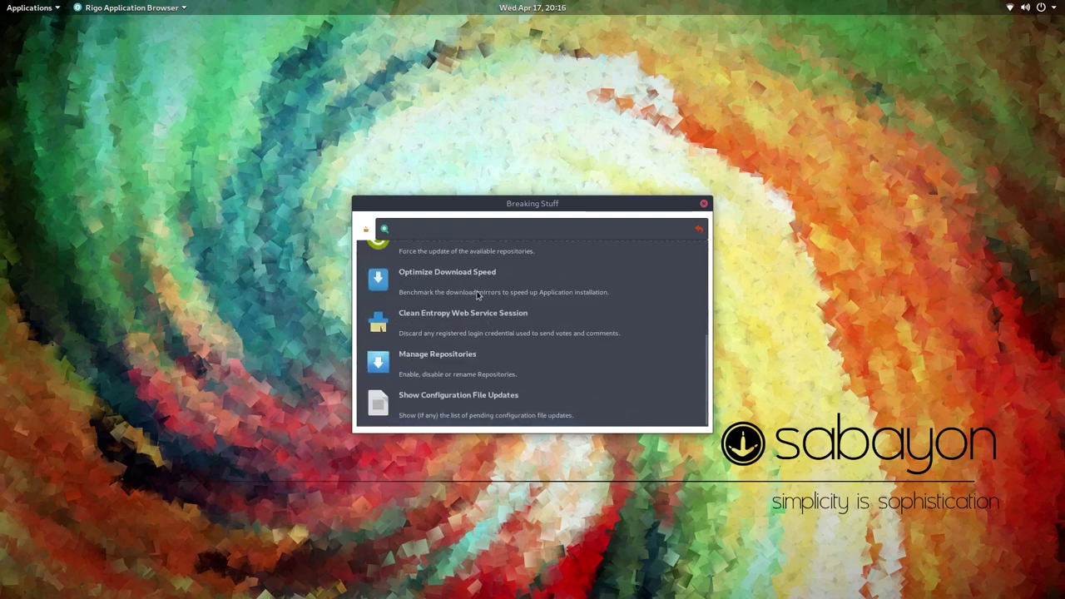
{"action": "scroll", "coordinate": [447, 326], "scroll_direction": "up", "scroll_amount": 1}
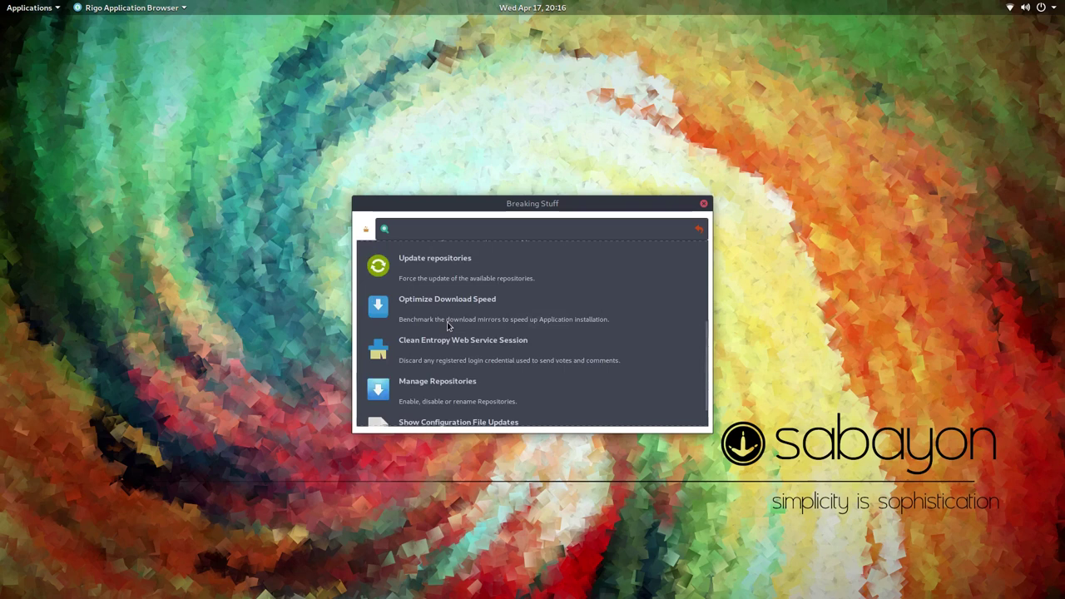
{"action": "scroll", "coordinate": [448, 326], "scroll_direction": "up", "scroll_amount": 4}
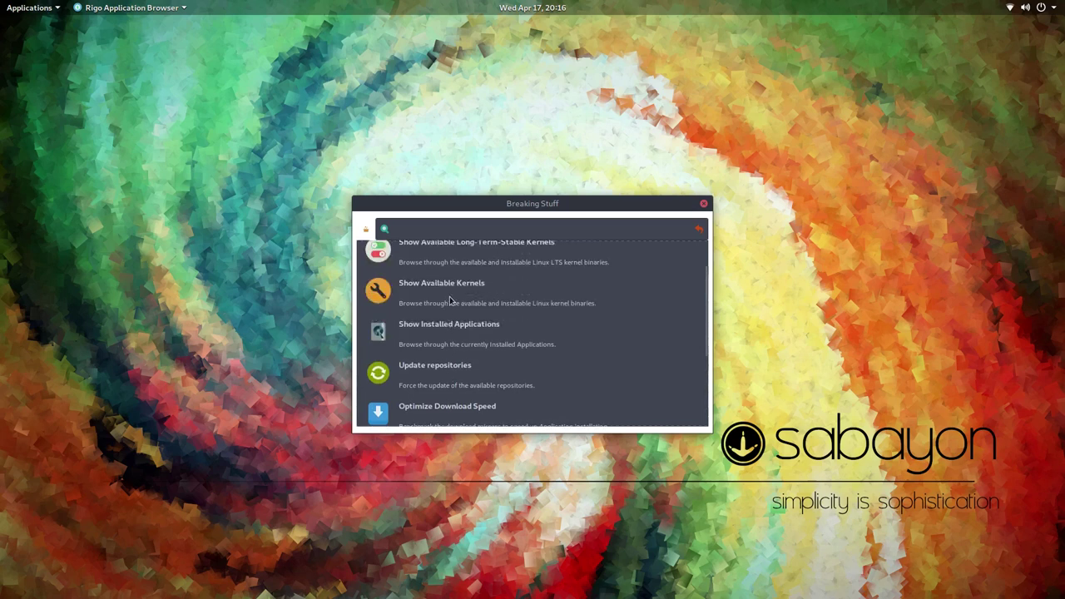
{"action": "scroll", "coordinate": [448, 306], "scroll_direction": "up", "scroll_amount": 2}
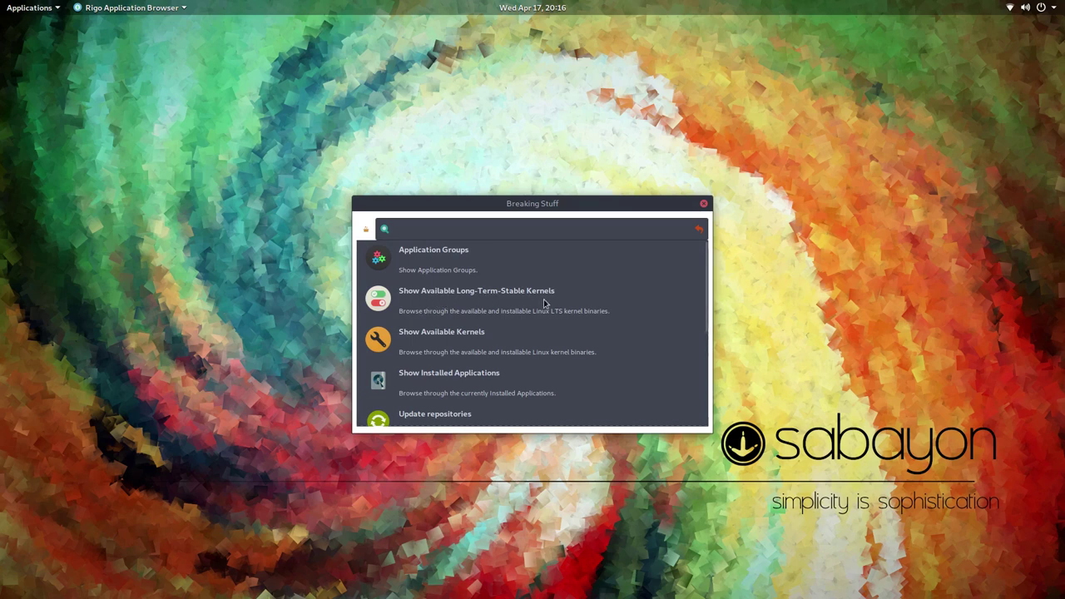
{"action": "scroll", "coordinate": [497, 334], "scroll_direction": "down", "scroll_amount": 1}
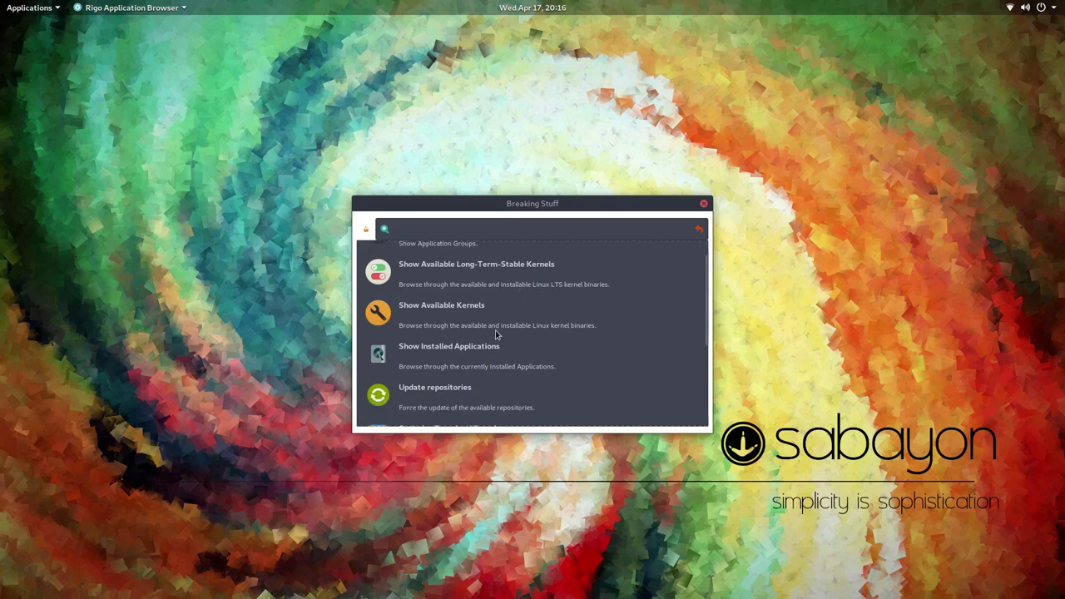
{"action": "scroll", "coordinate": [455, 362], "scroll_direction": "down", "scroll_amount": 1}
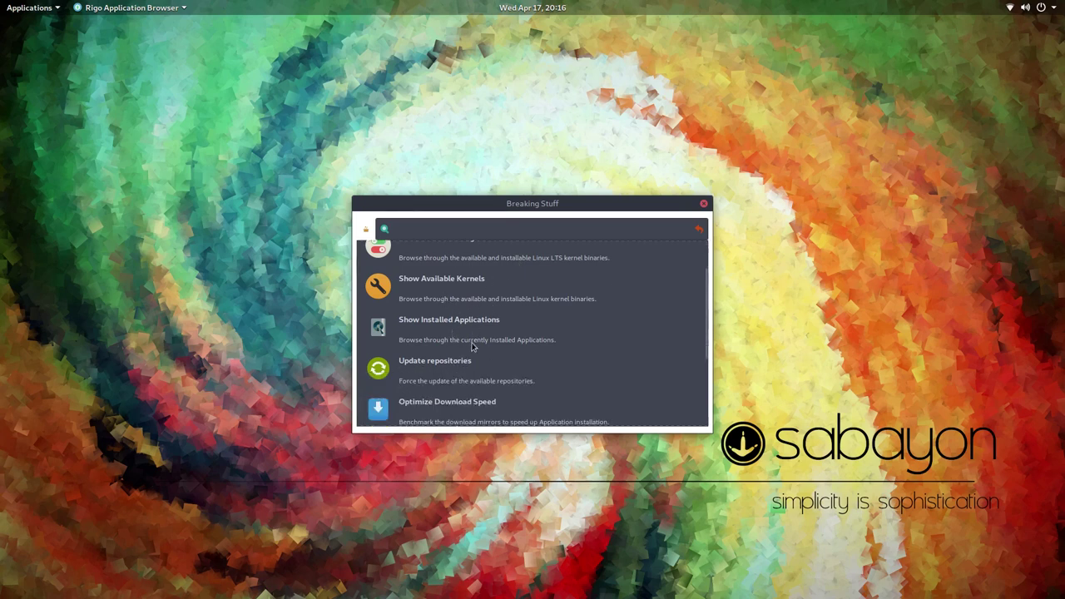
{"action": "scroll", "coordinate": [514, 363], "scroll_direction": "down", "scroll_amount": 1}
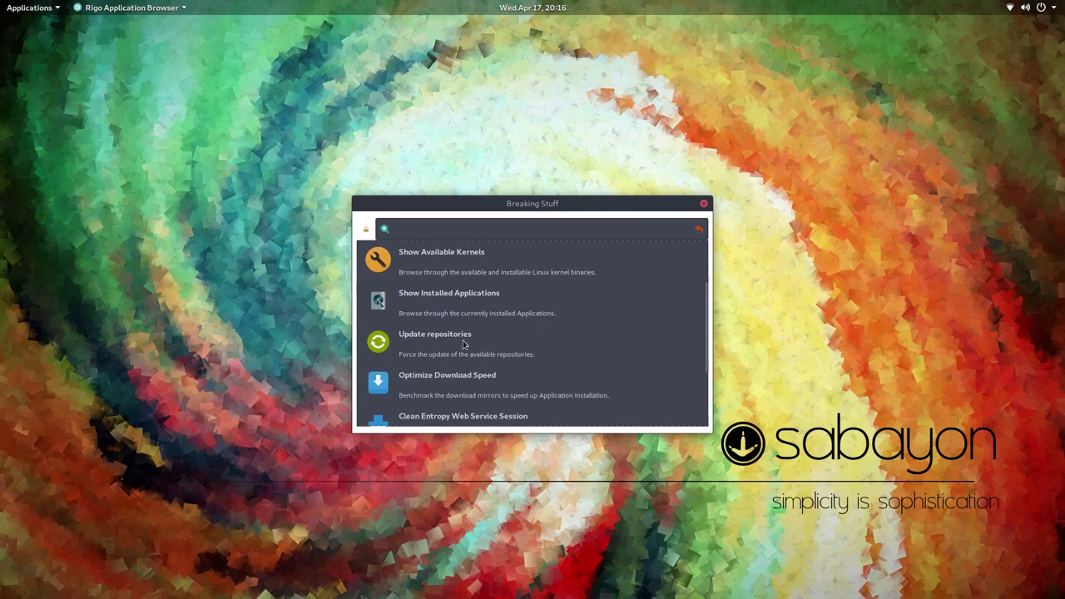
{"action": "scroll", "coordinate": [519, 388], "scroll_direction": "down", "scroll_amount": 2}
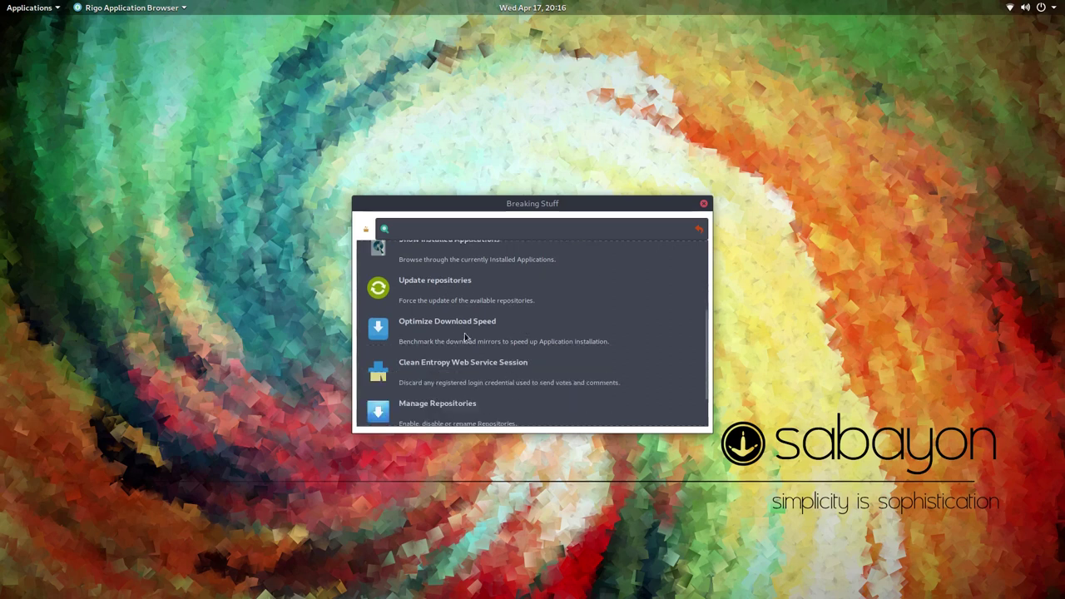
{"action": "scroll", "coordinate": [545, 327], "scroll_direction": "down", "scroll_amount": 1}
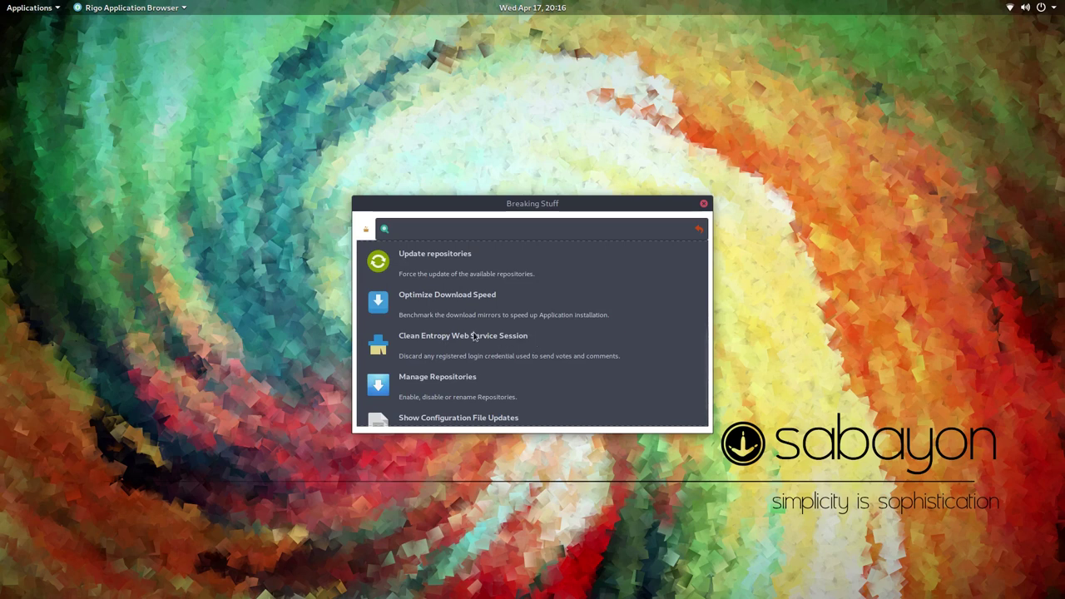
{"action": "scroll", "coordinate": [473, 336], "scroll_direction": "down", "scroll_amount": 1}
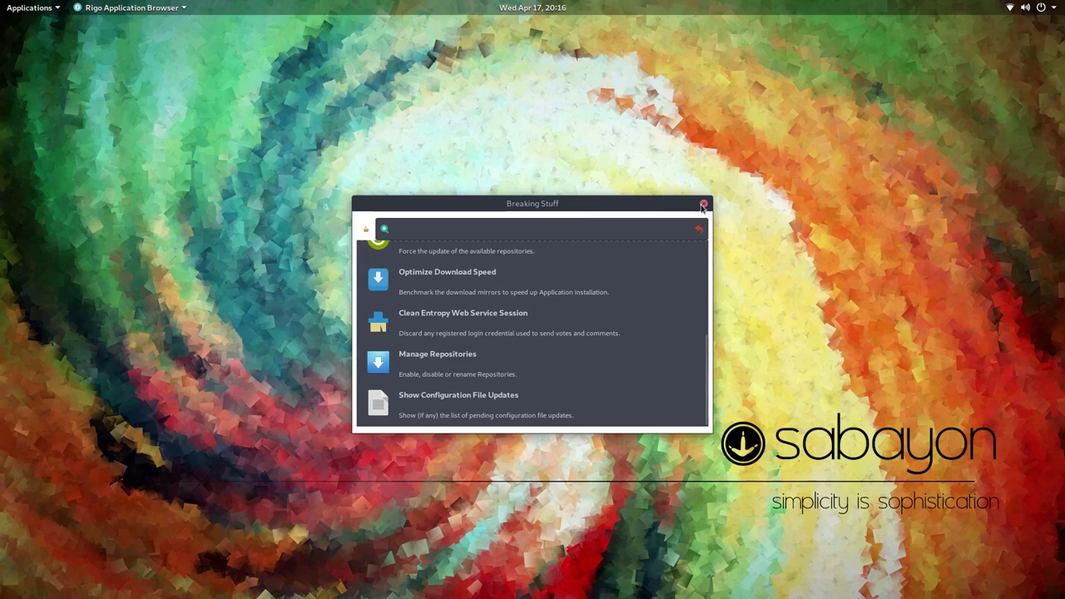
{"action": "scroll", "coordinate": [539, 295], "scroll_direction": "up", "scroll_amount": 2}
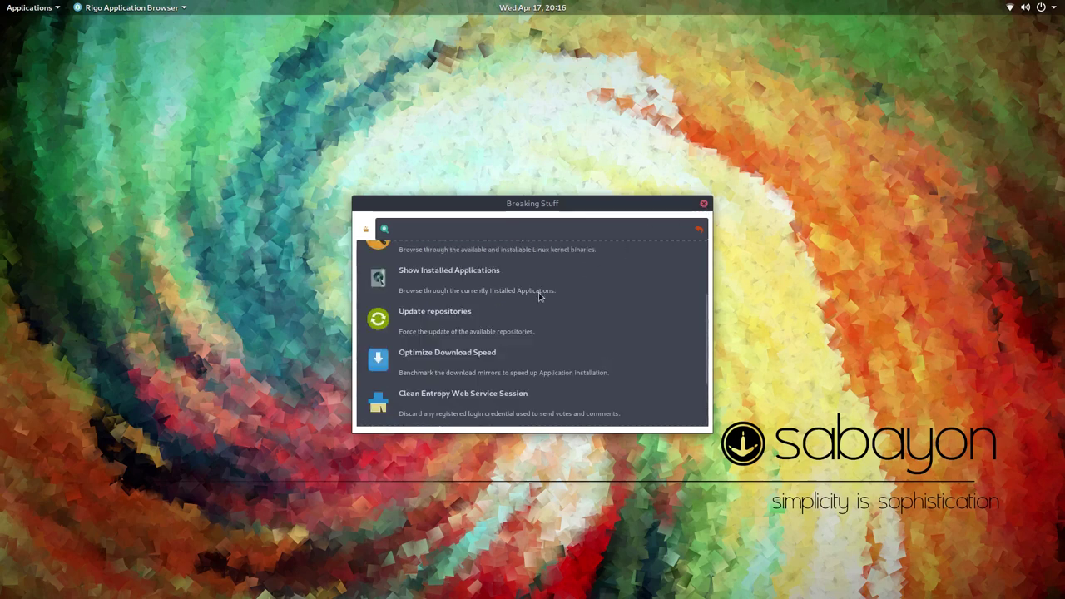
{"action": "scroll", "coordinate": [539, 295], "scroll_direction": "up", "scroll_amount": 3}
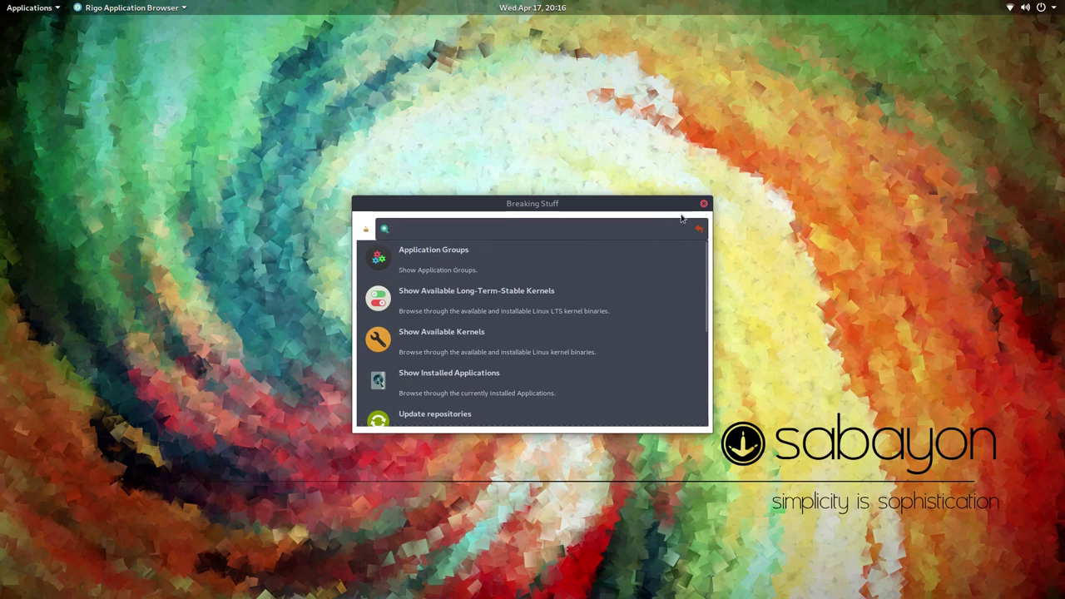
{"action": "scroll", "coordinate": [470, 285], "scroll_direction": "down", "scroll_amount": 2}
{"action": "scroll", "coordinate": [470, 285], "scroll_direction": "down", "scroll_amount": 3}
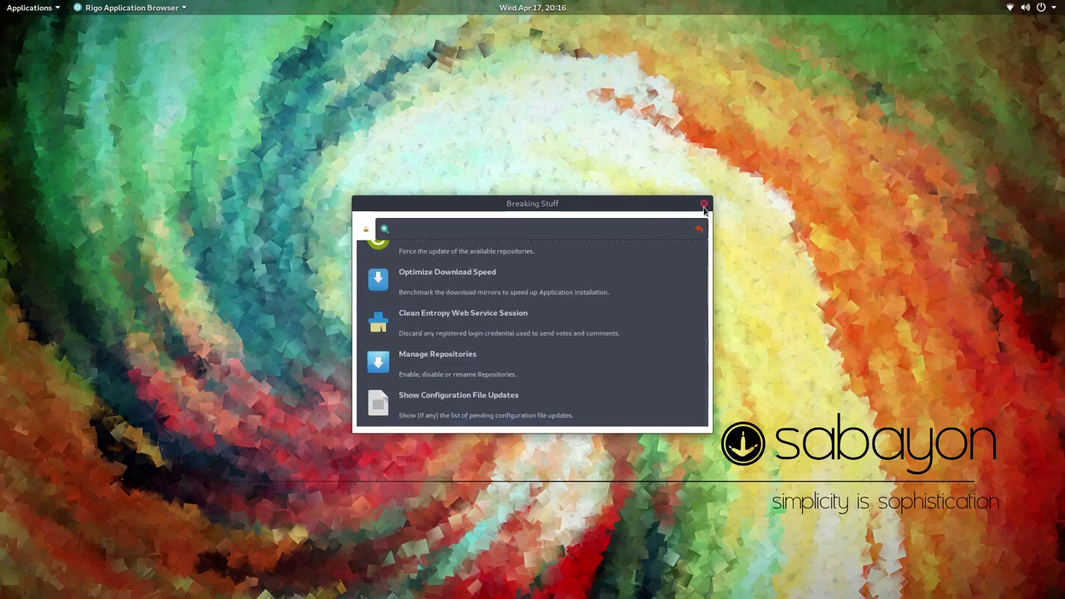
{"action": "left_click", "coordinate": [704, 204]}
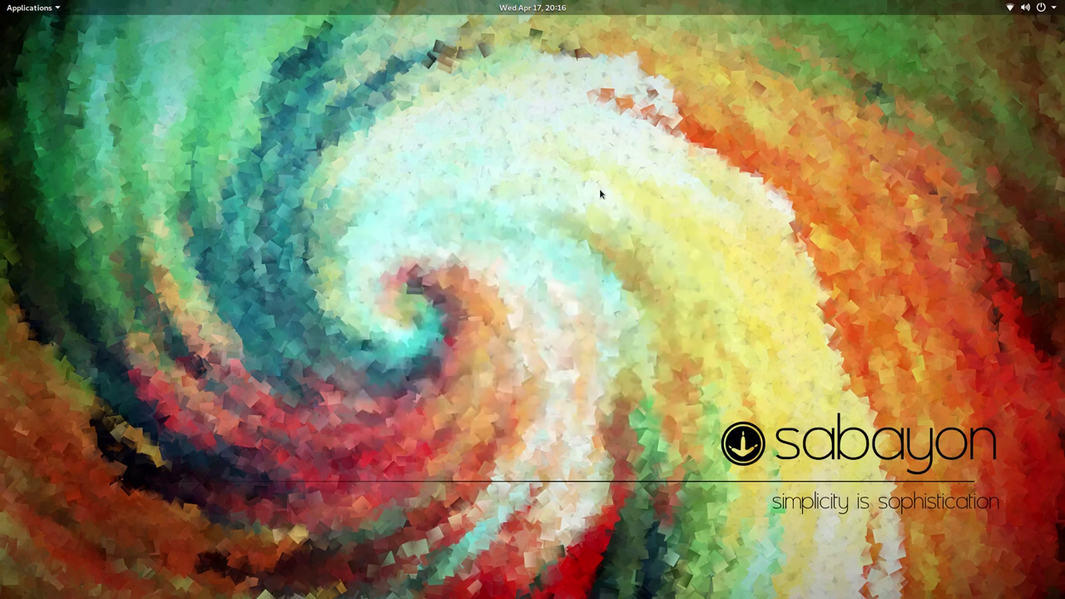
- View the Activities Overview with its dock and workspaces once more and return to the empty desktop
{"action": "left_click", "coordinate": [44, 12]}
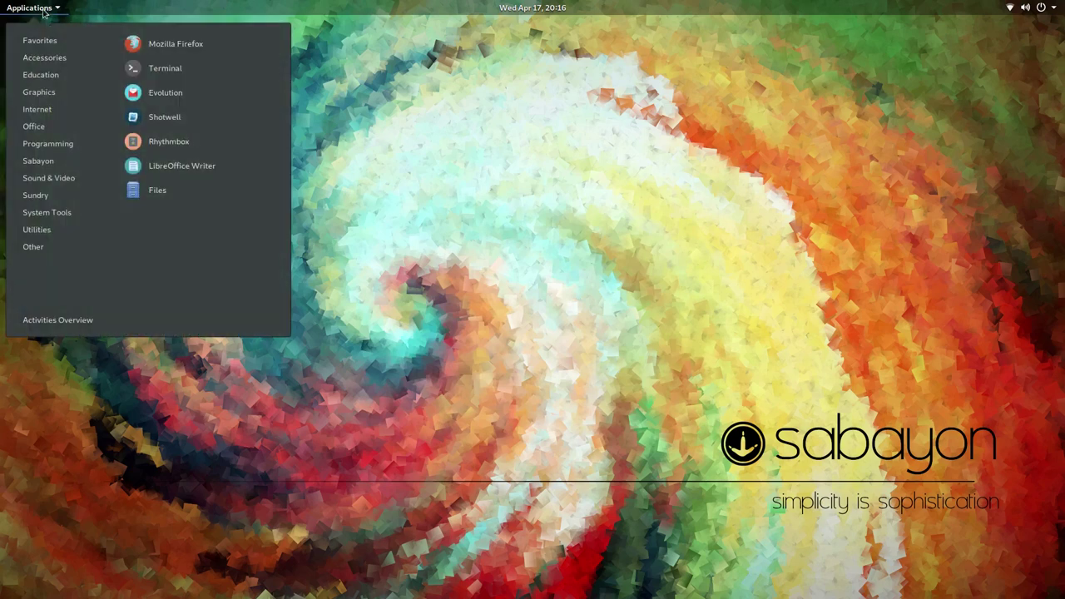
{"action": "left_click", "coordinate": [70, 324]}
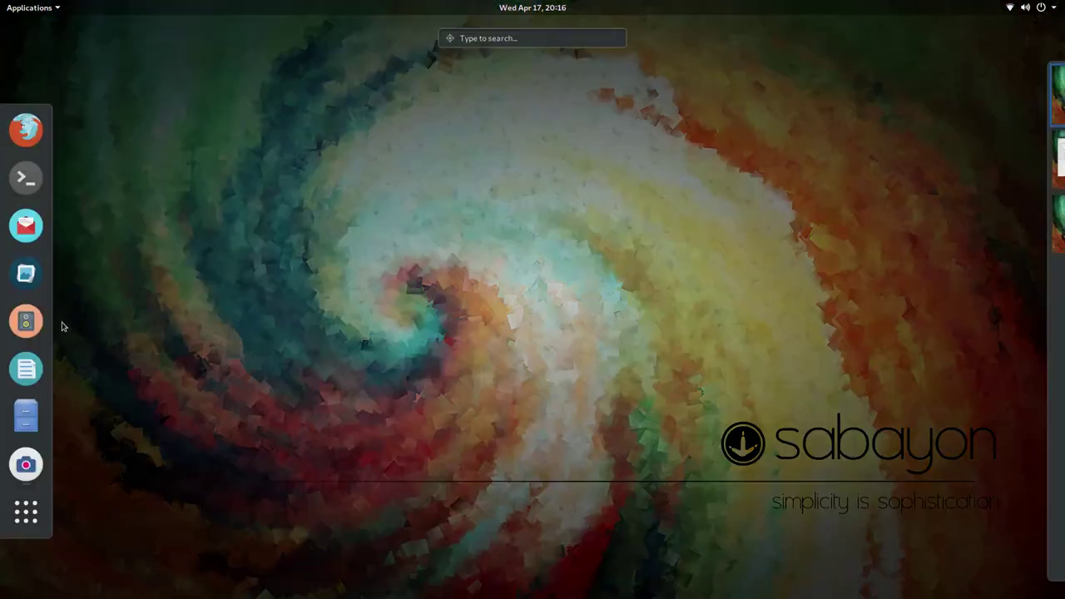
{"action": "left_click", "coordinate": [478, 255]}
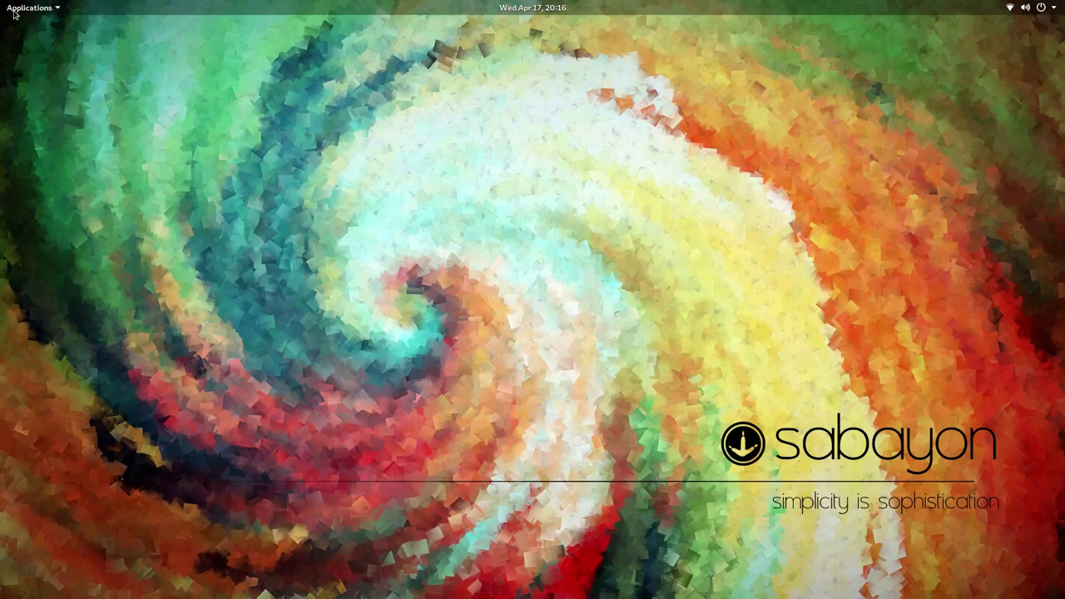